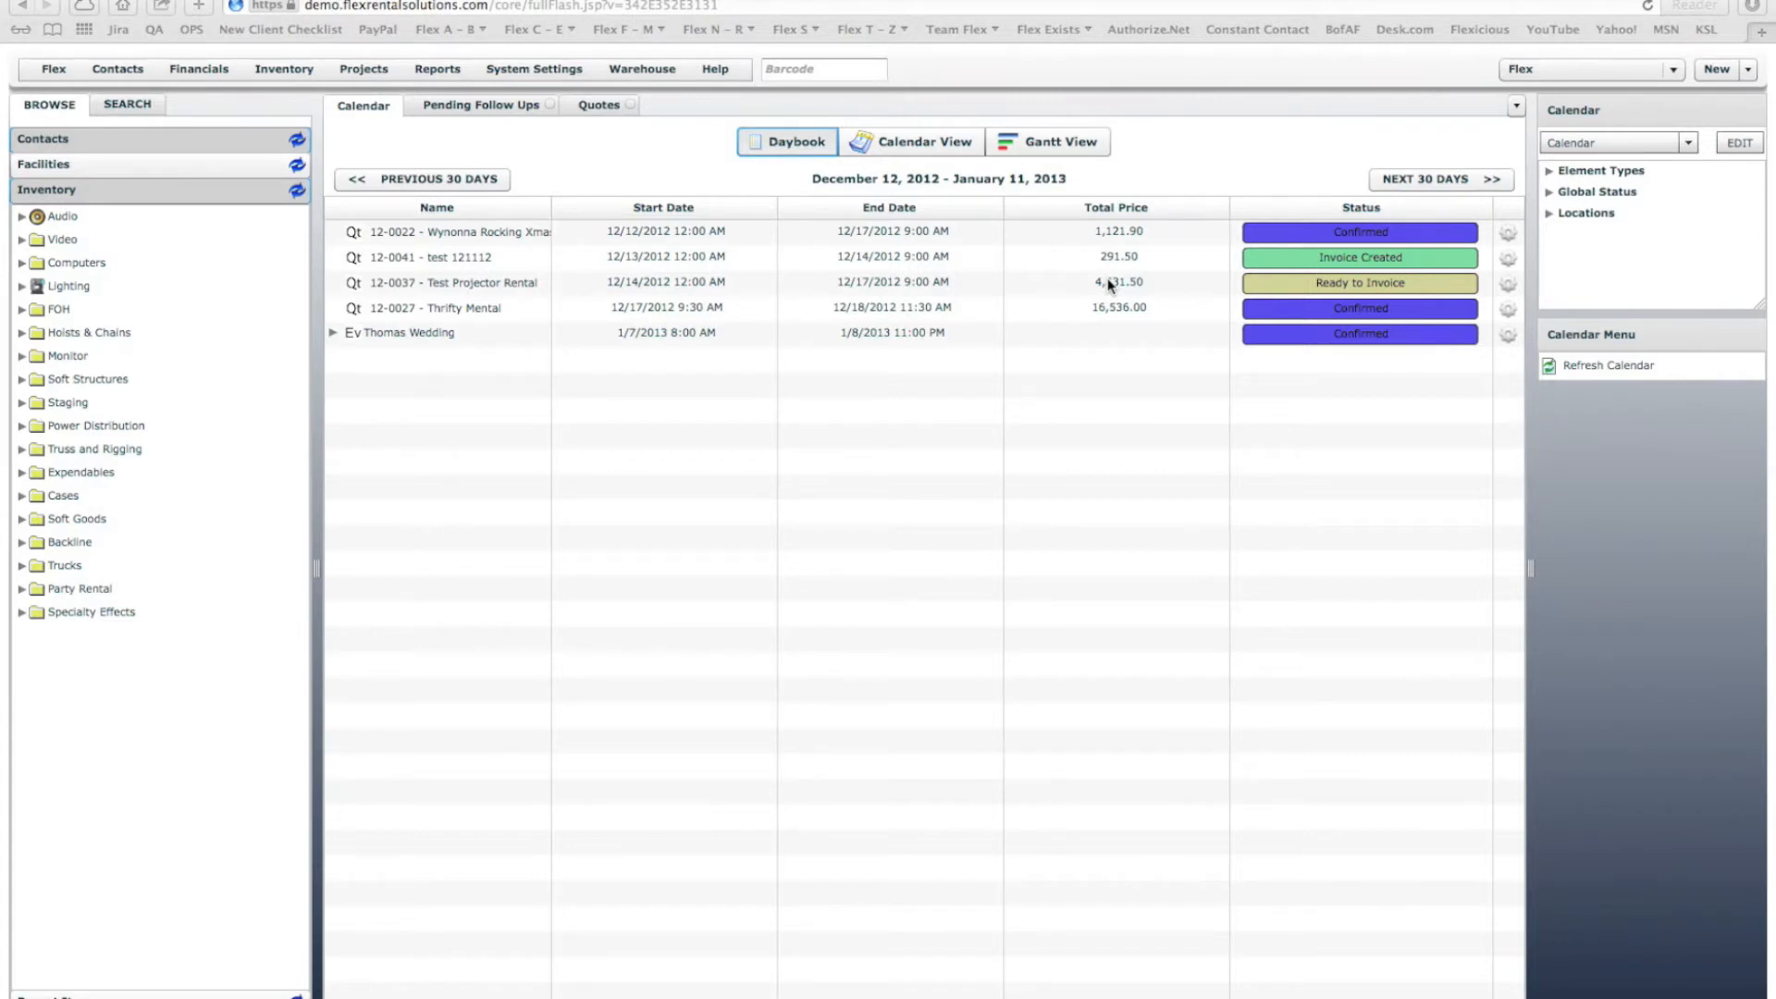
Step: Open the security groups and review the permissions of the Shop Techs group, including the sensitive search token permissions, and close them
left_click(523, 71)
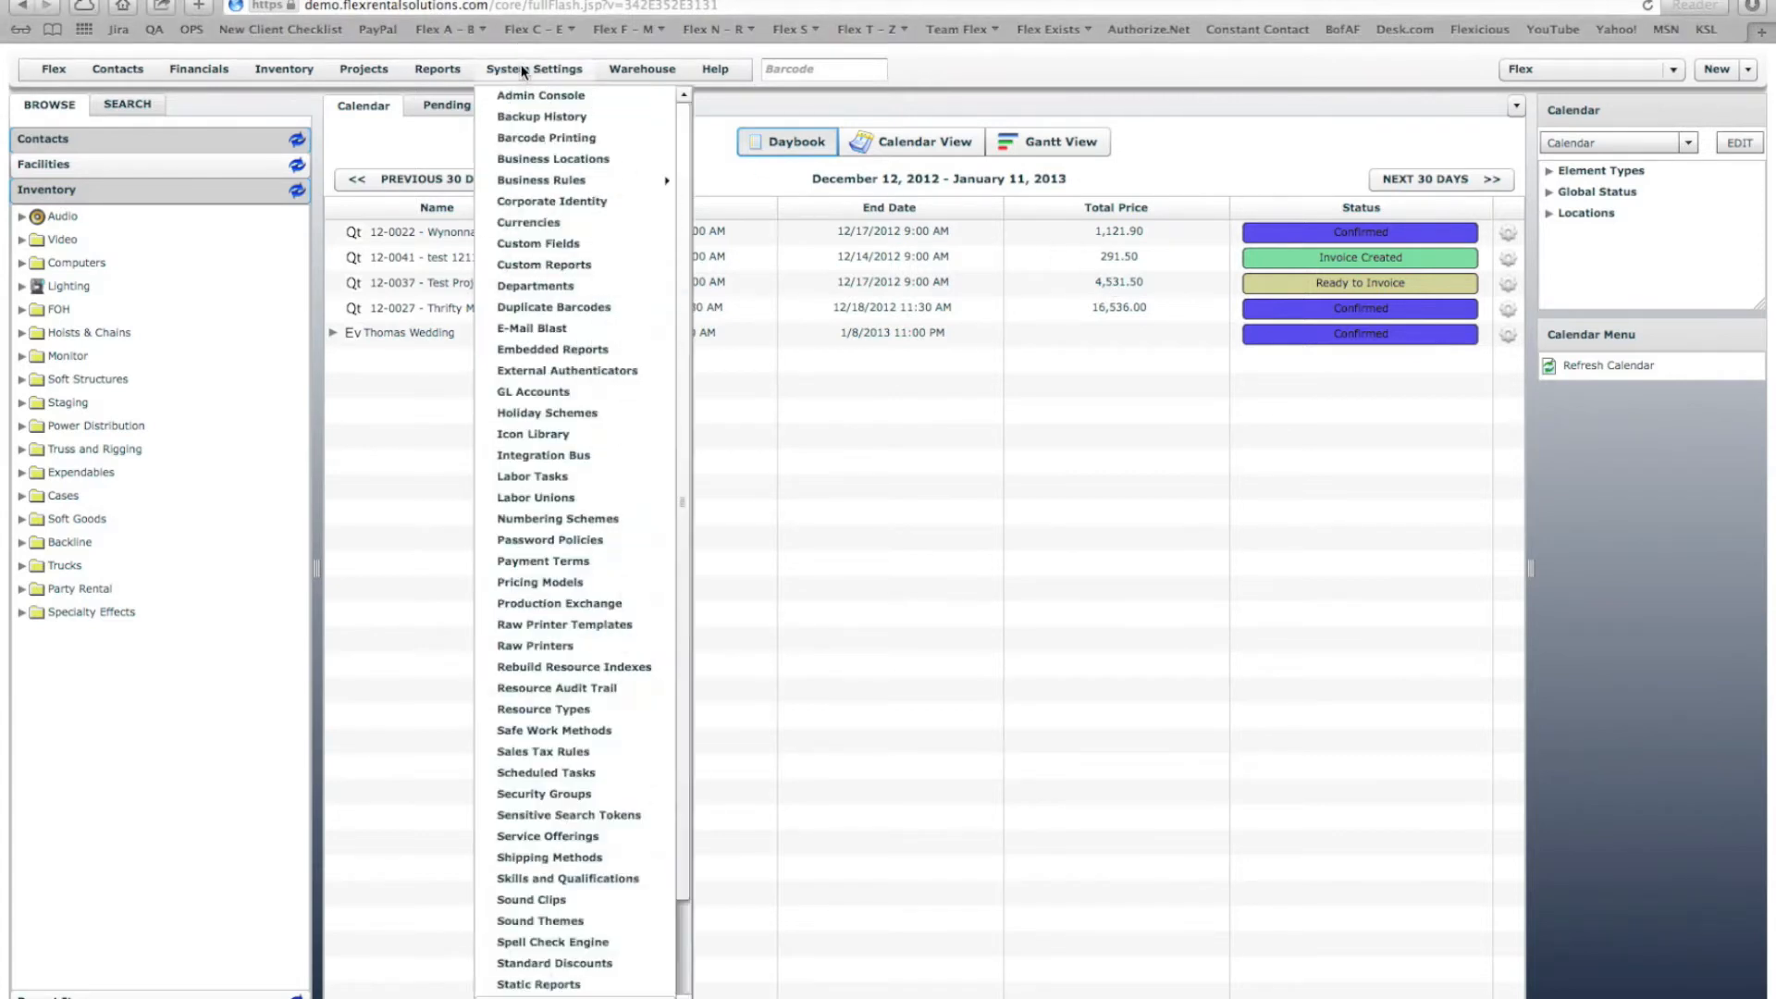
left_click_drag(684, 518, 683, 733)
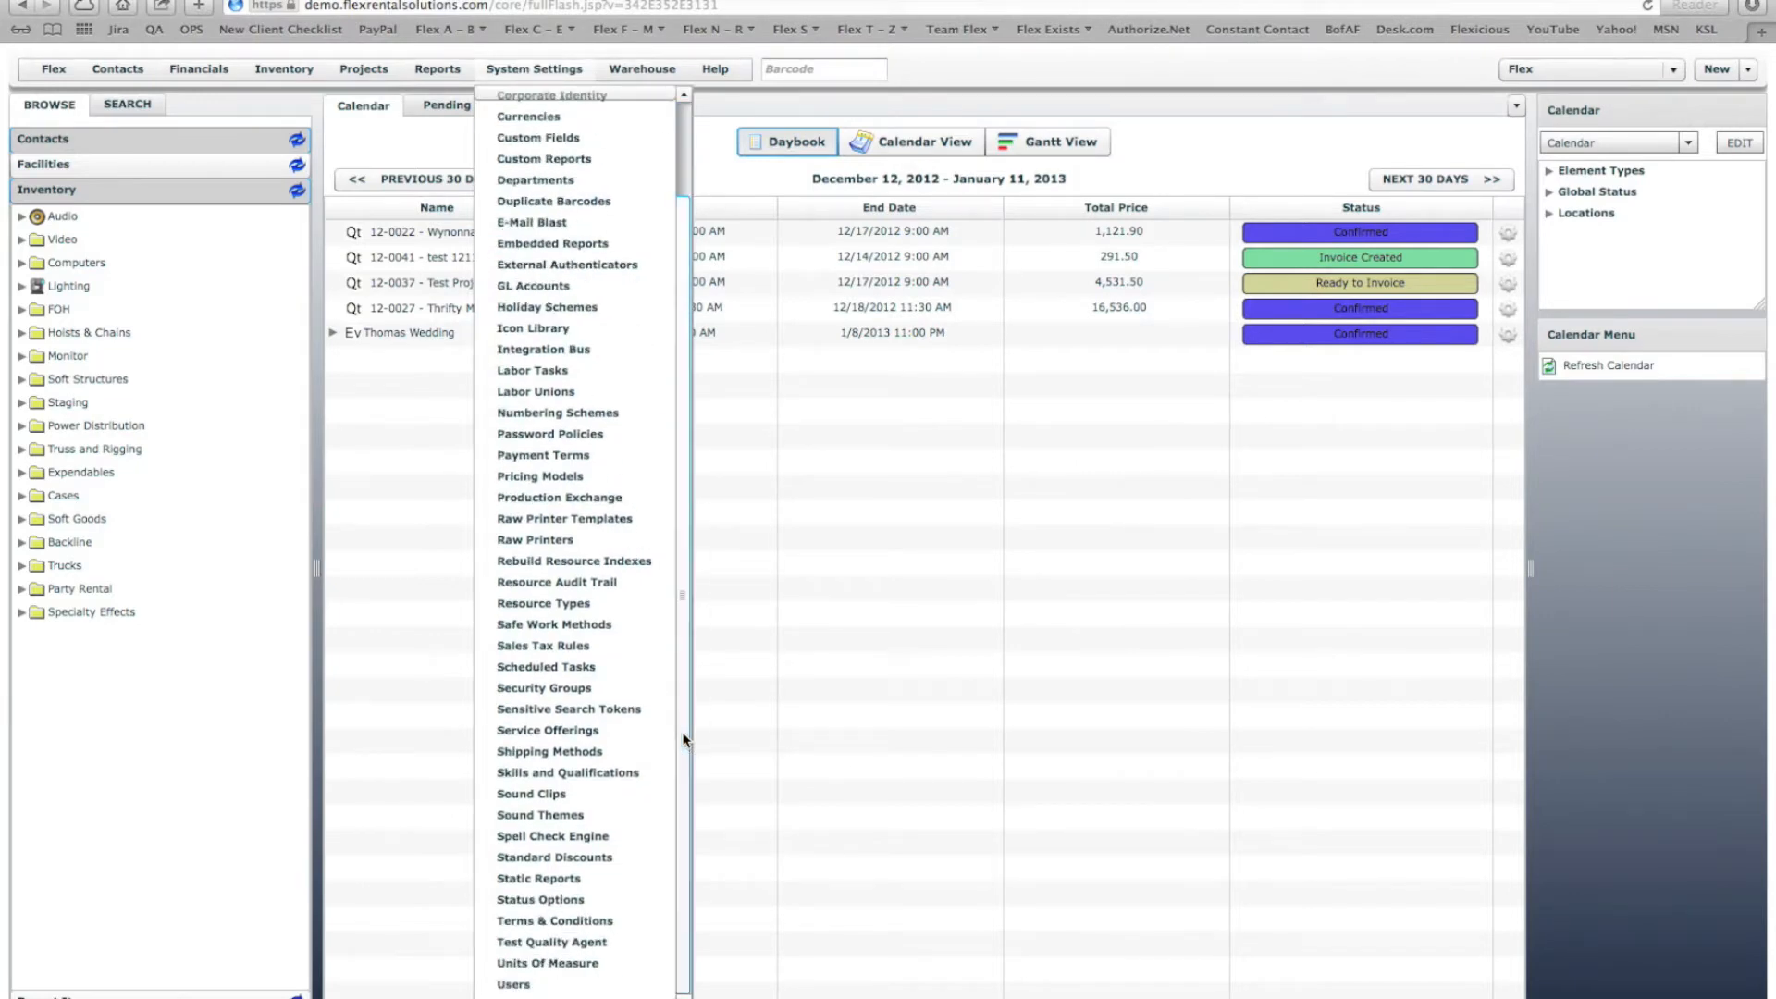
left_click(551, 689)
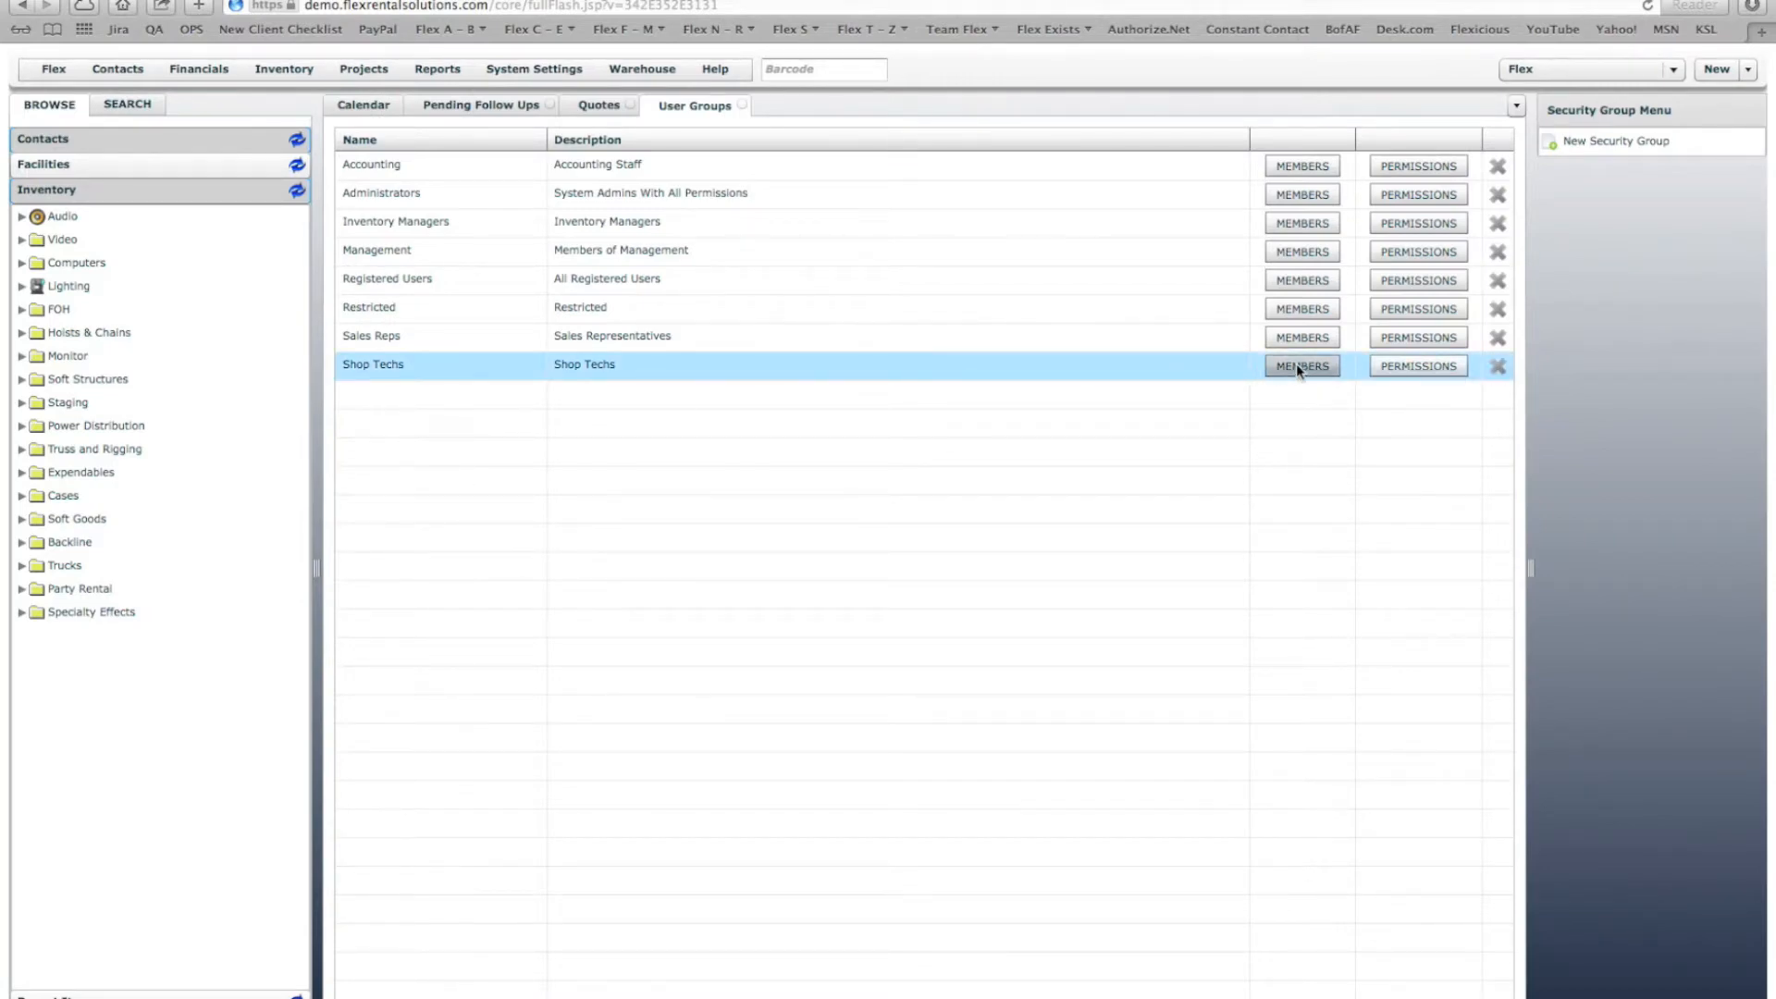
left_click(1425, 367)
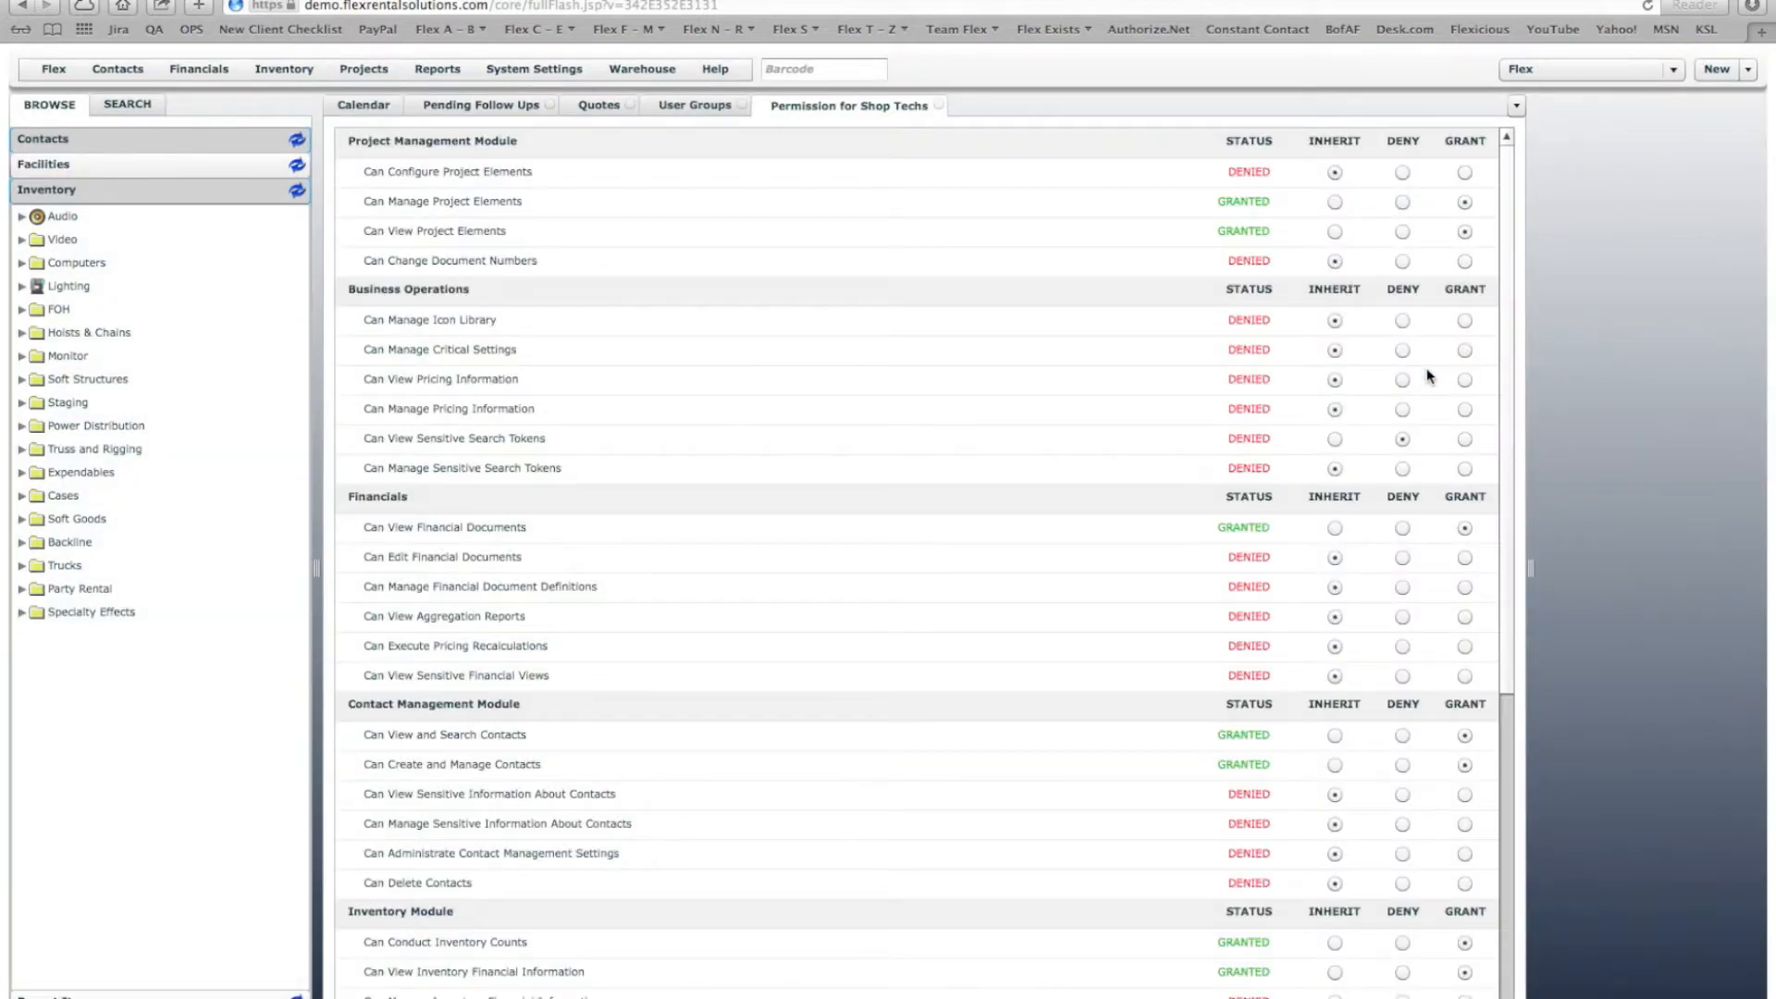
left_click_drag(1506, 384, 1504, 527)
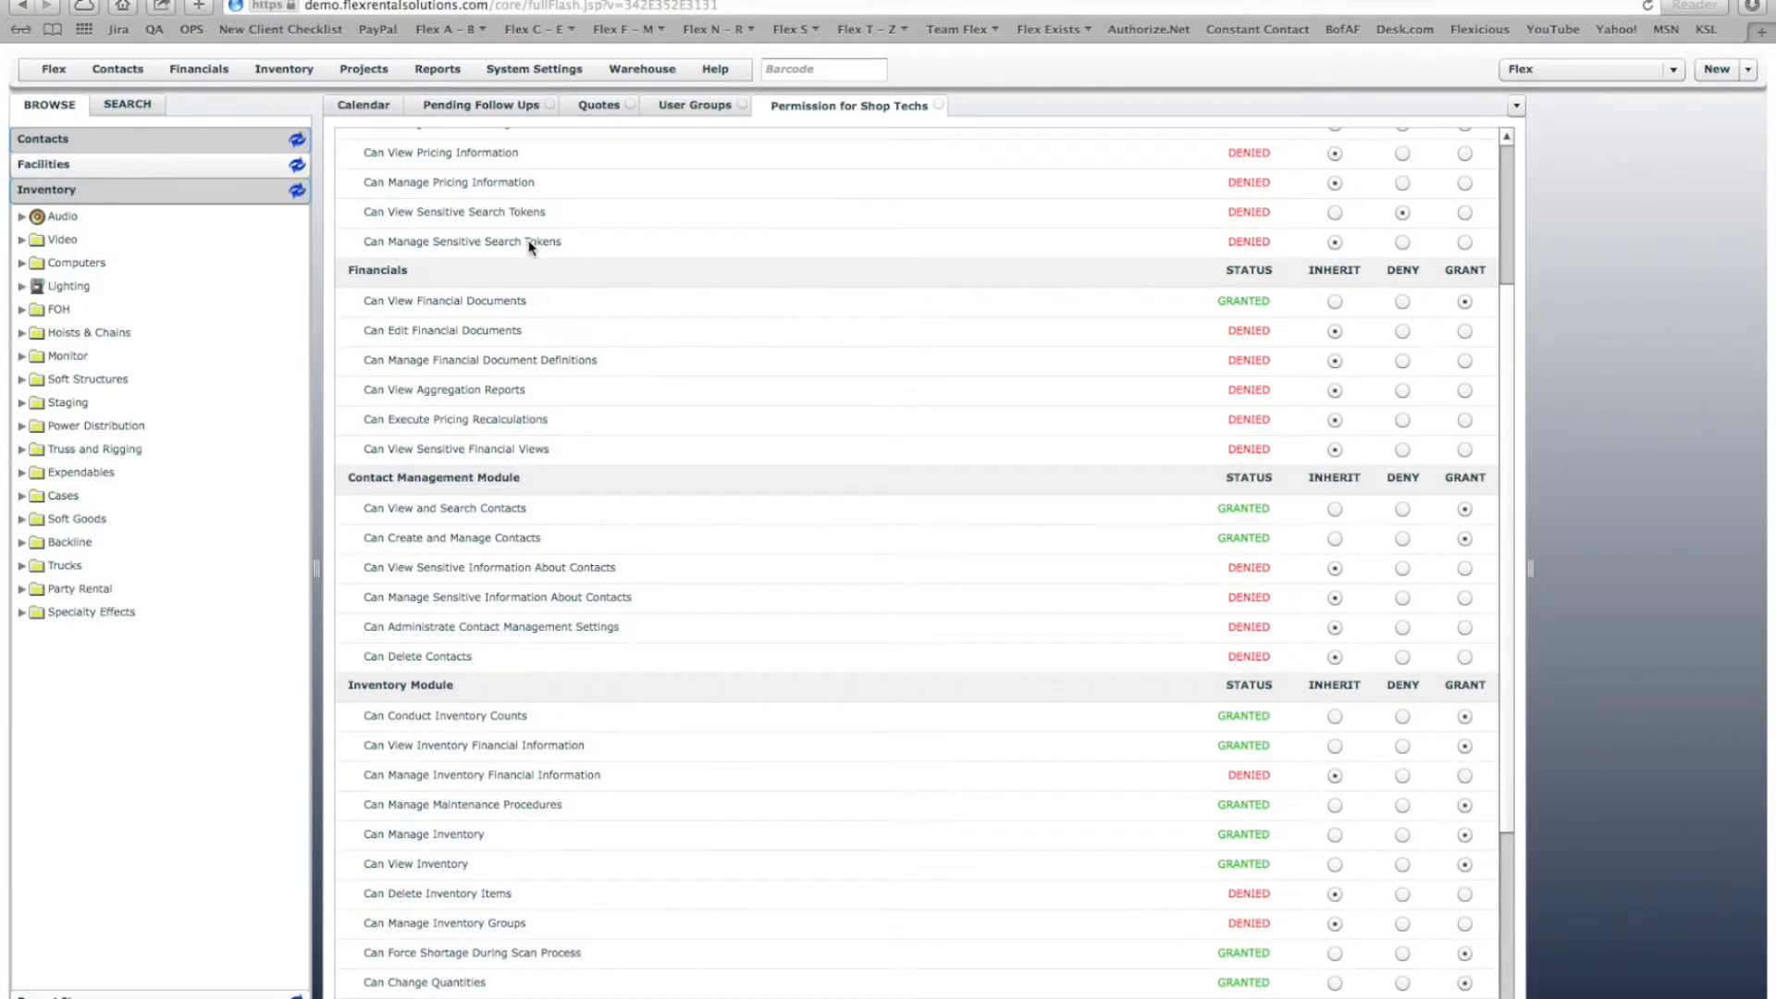
left_click(938, 104)
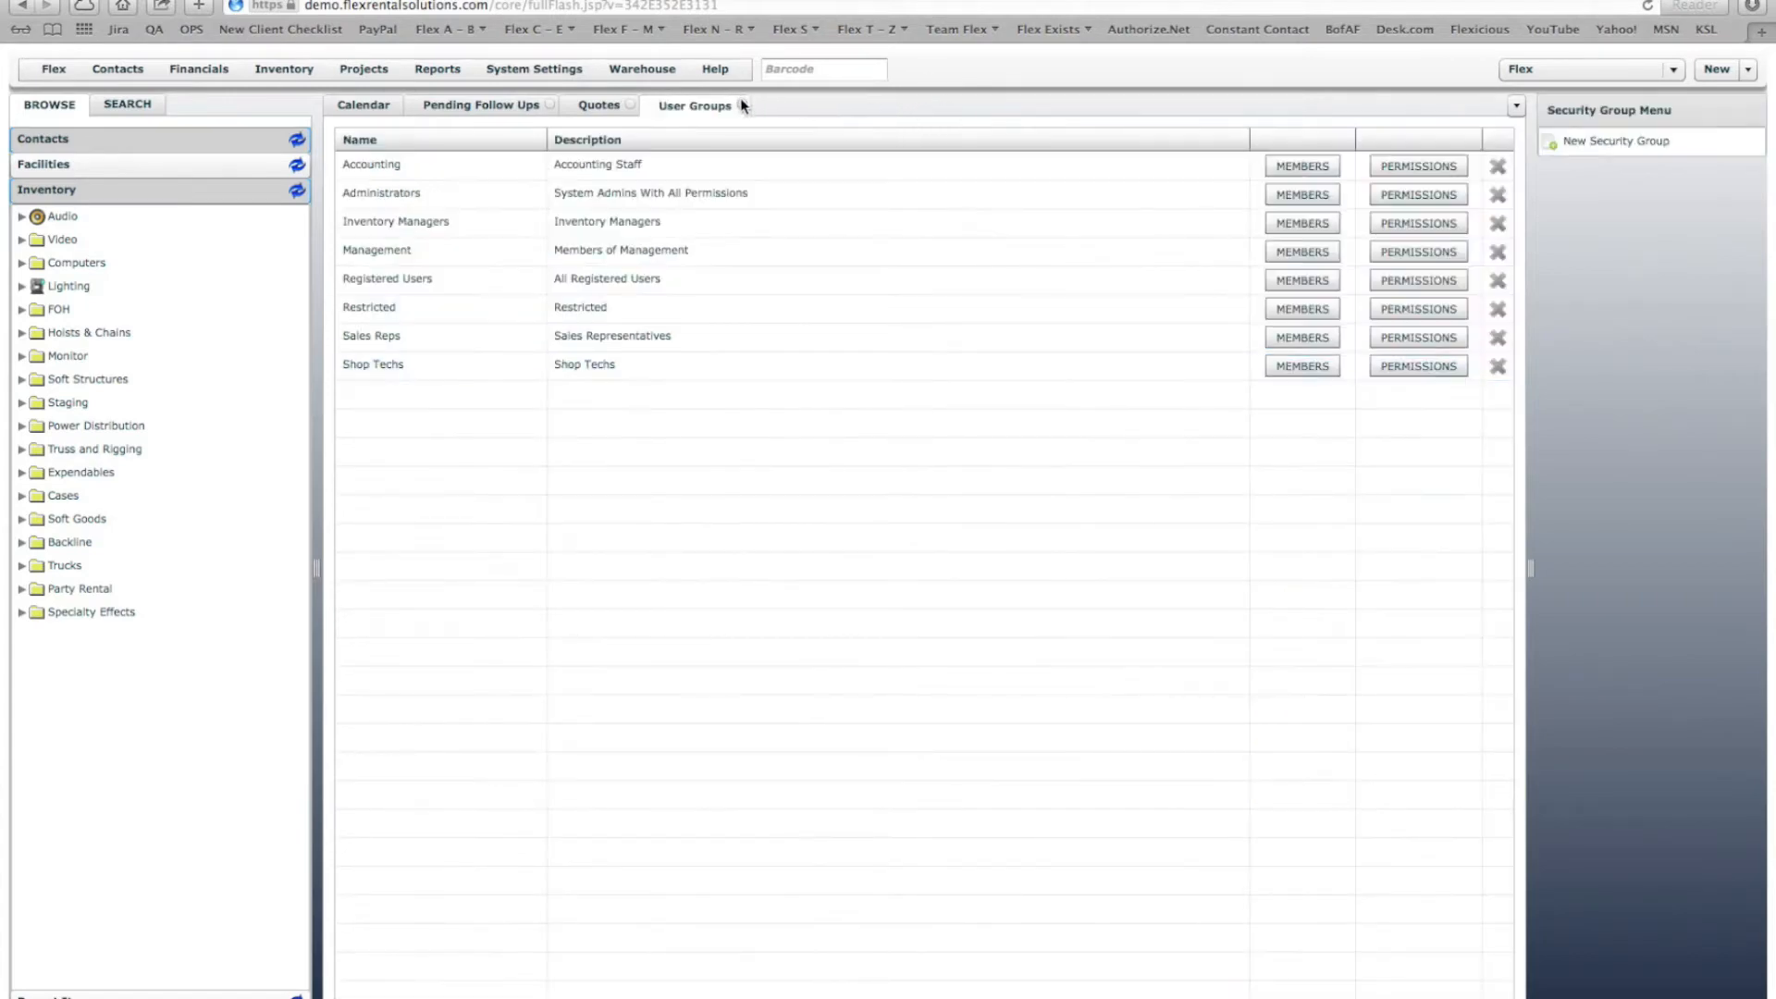
Step: Inspect the calendar template's list columns to see which expression the Total Price column uses, leaving the template unsaved
left_click(361, 108)
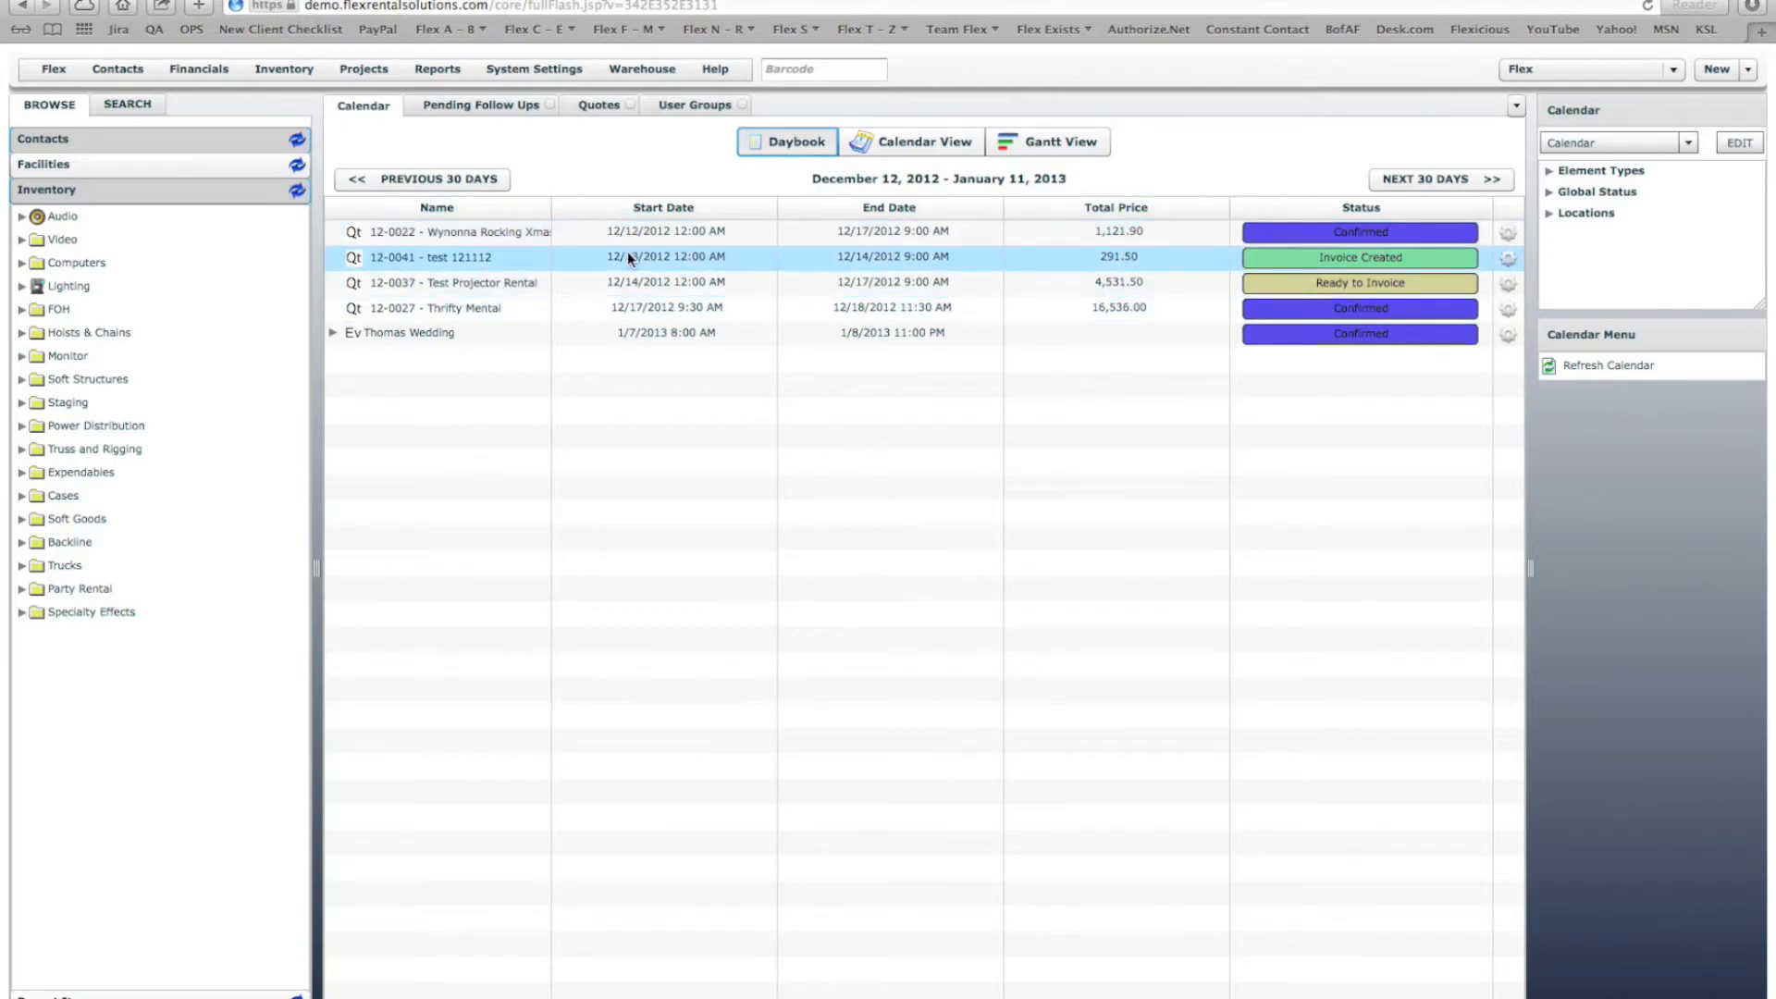
left_click(1736, 143)
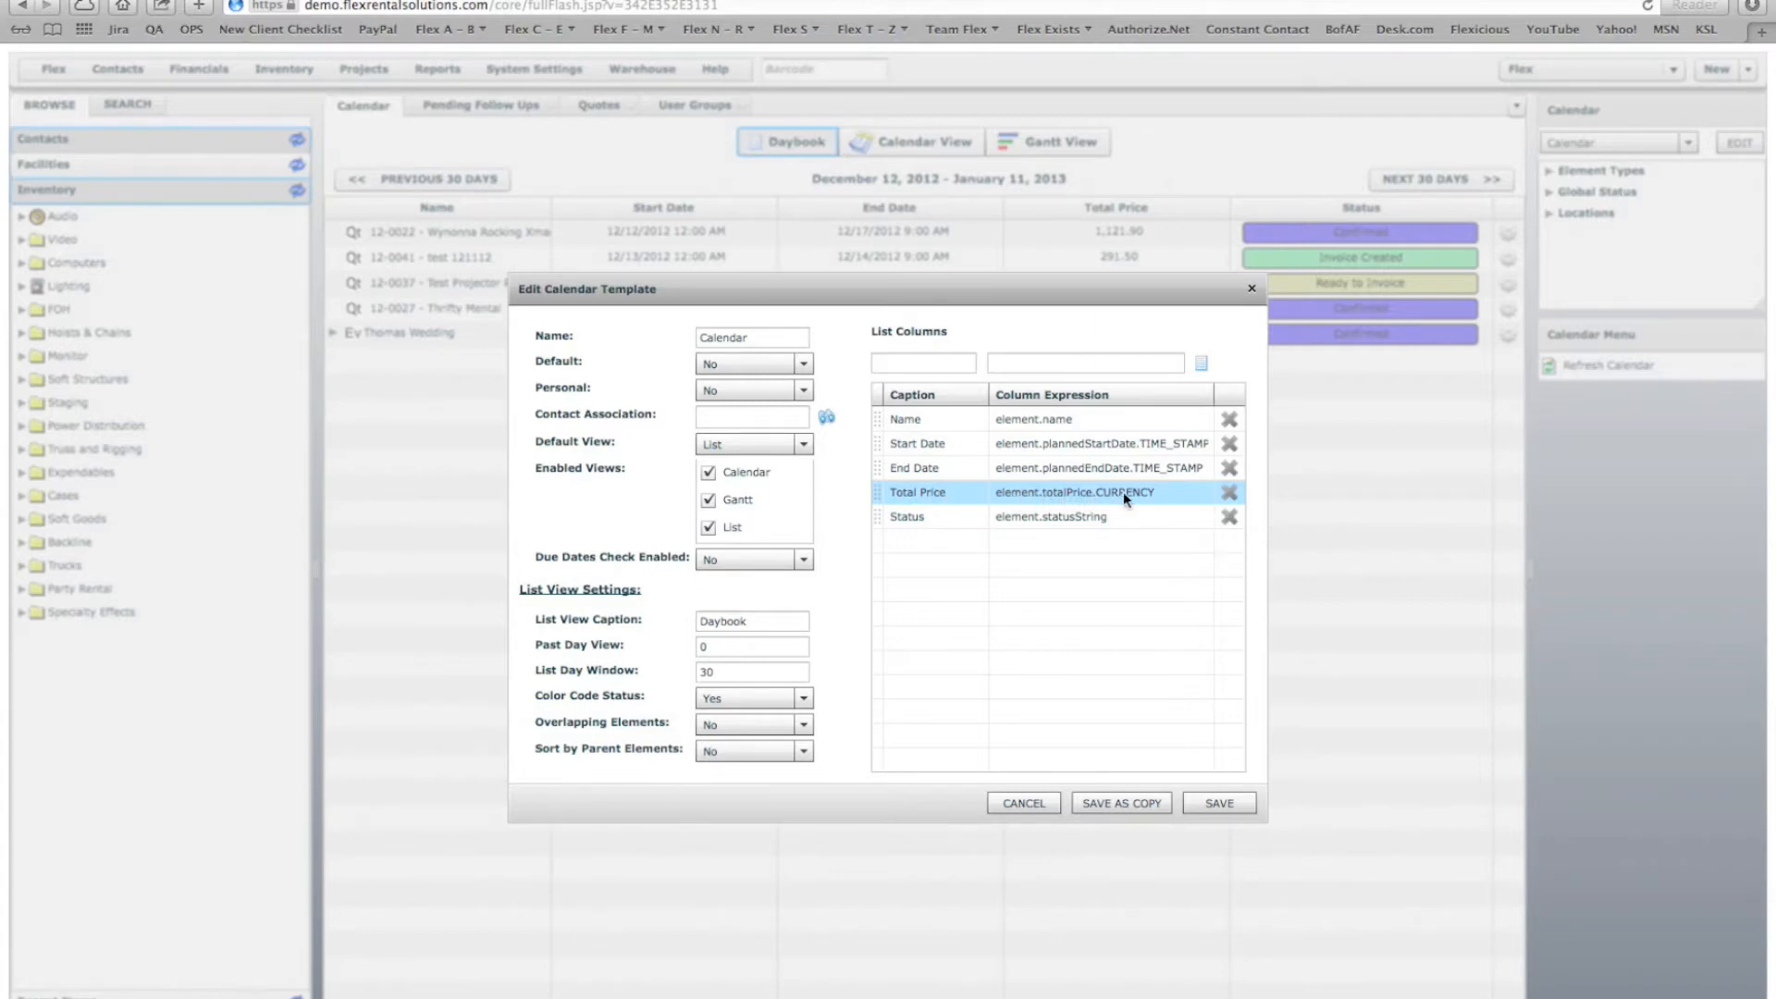
left_click(1043, 799)
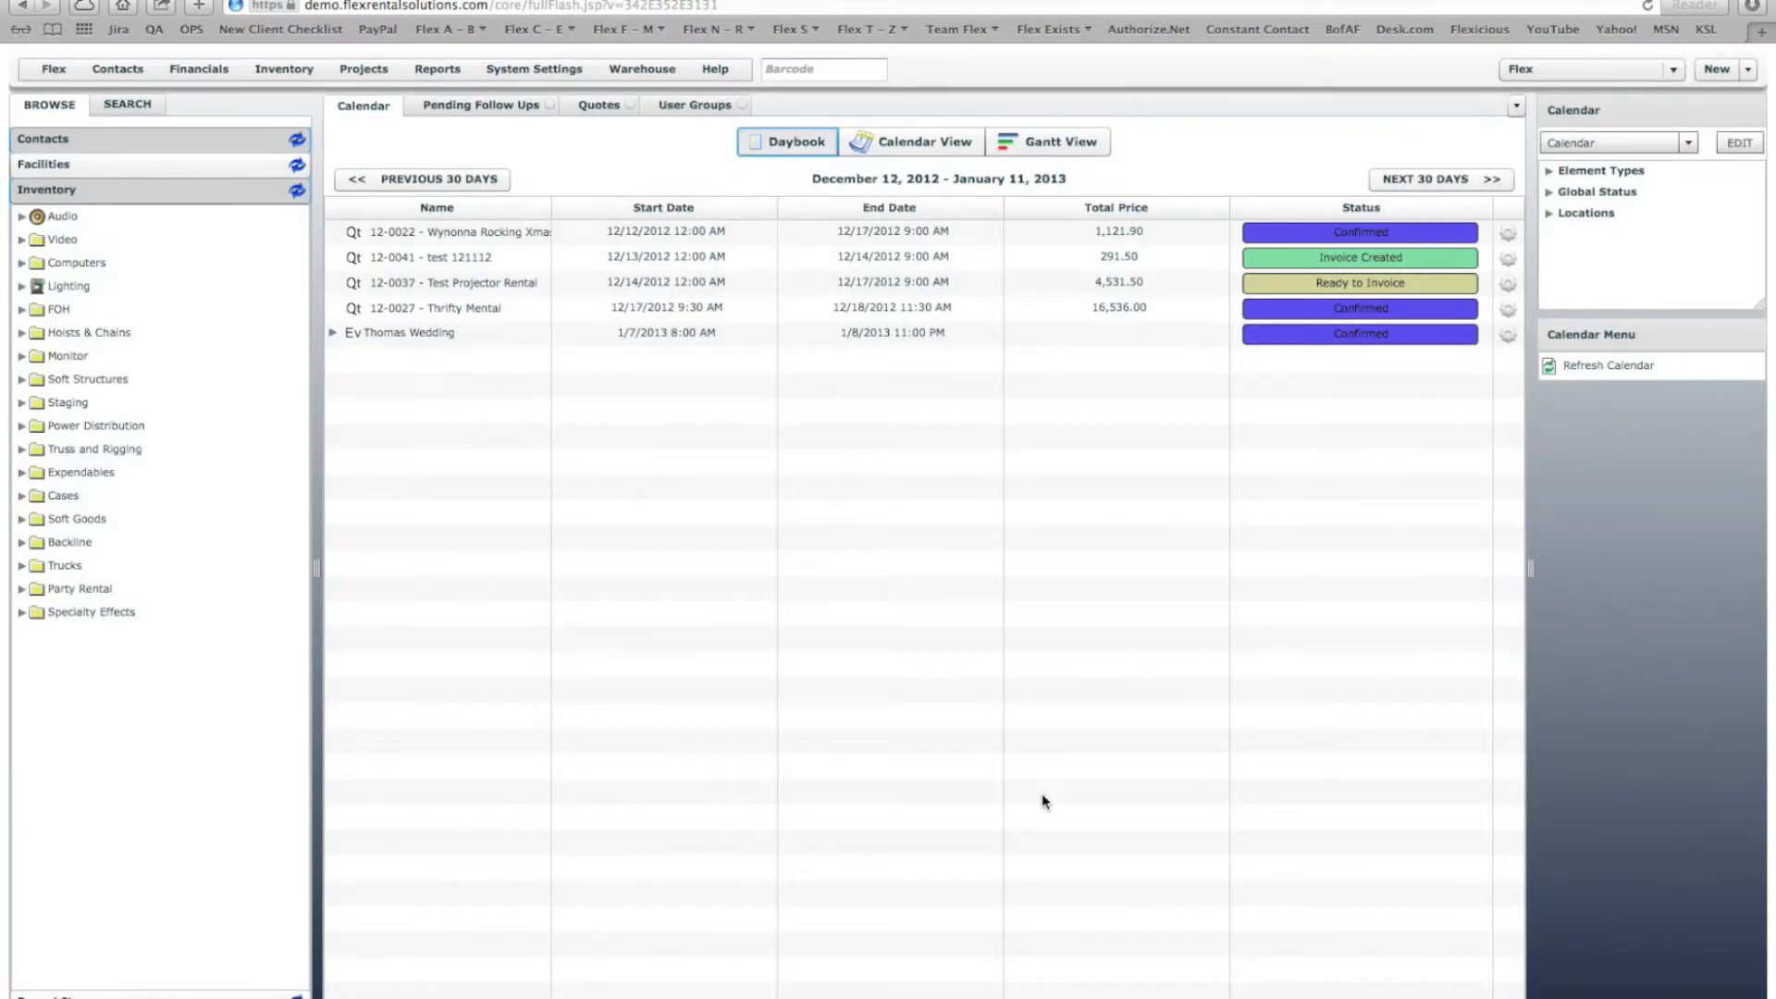
Step: Open the Sensitive Search Tokens settings and mark the element.totalPrice token as sensitive
left_click(516, 69)
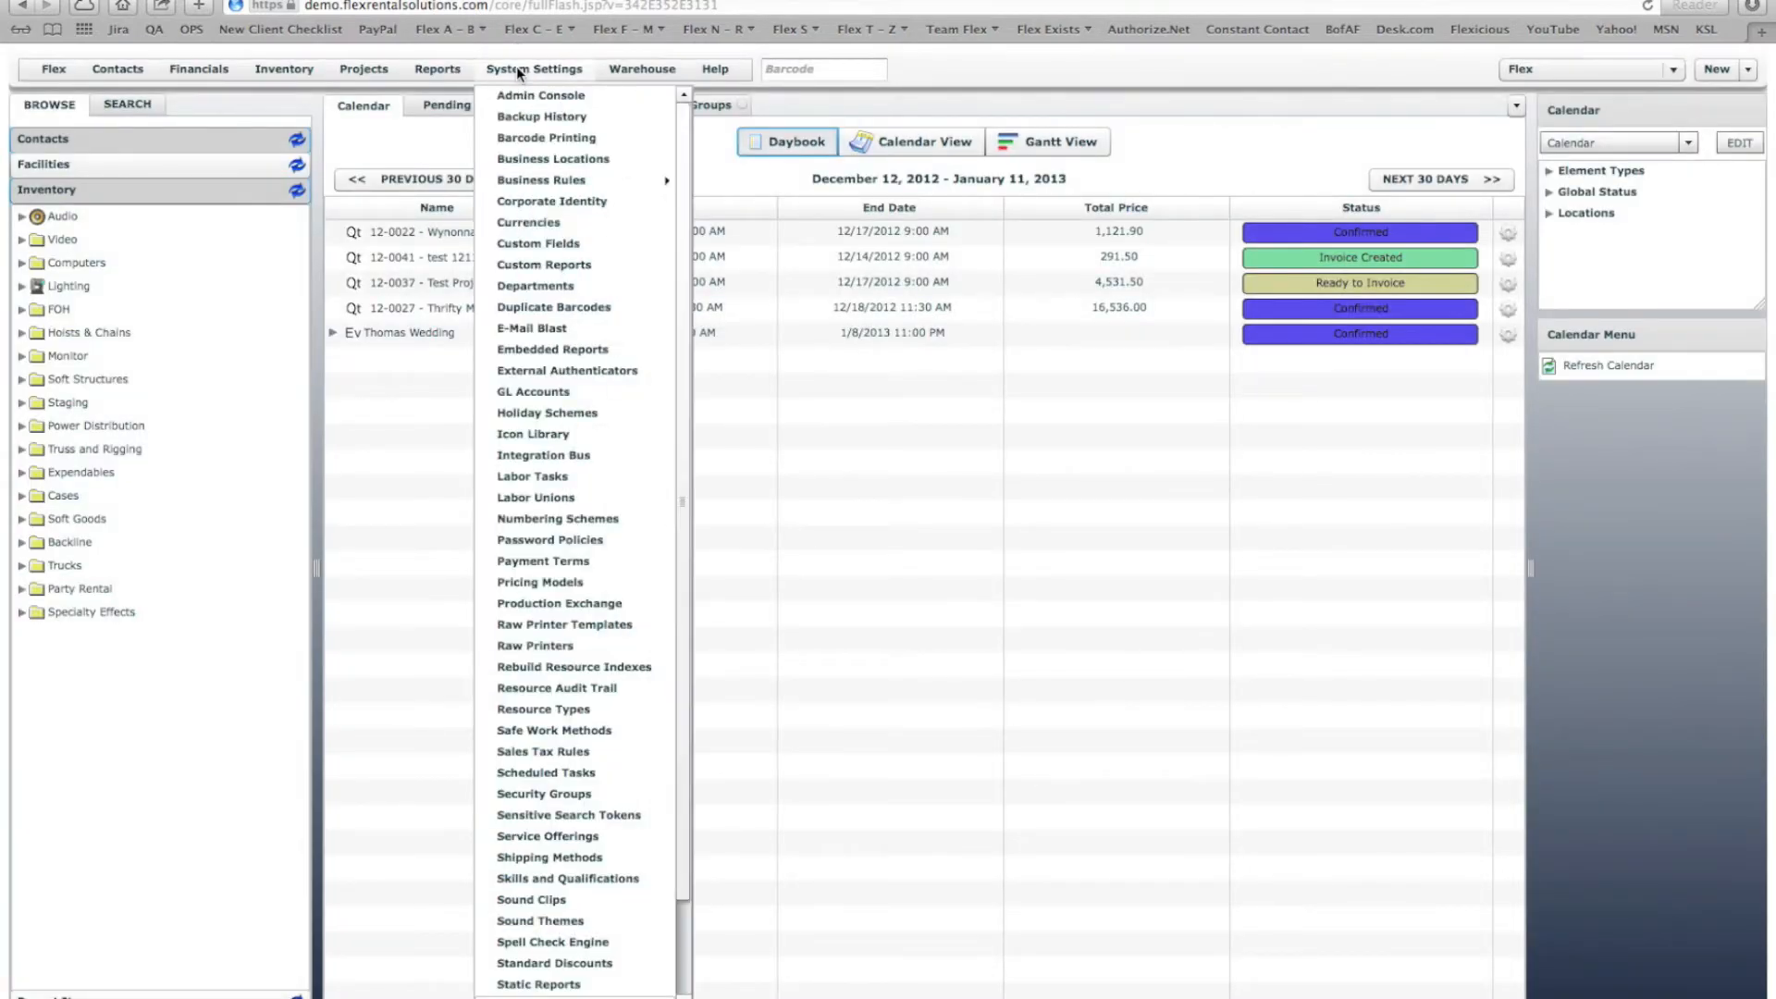
left_click_drag(685, 186, 687, 358)
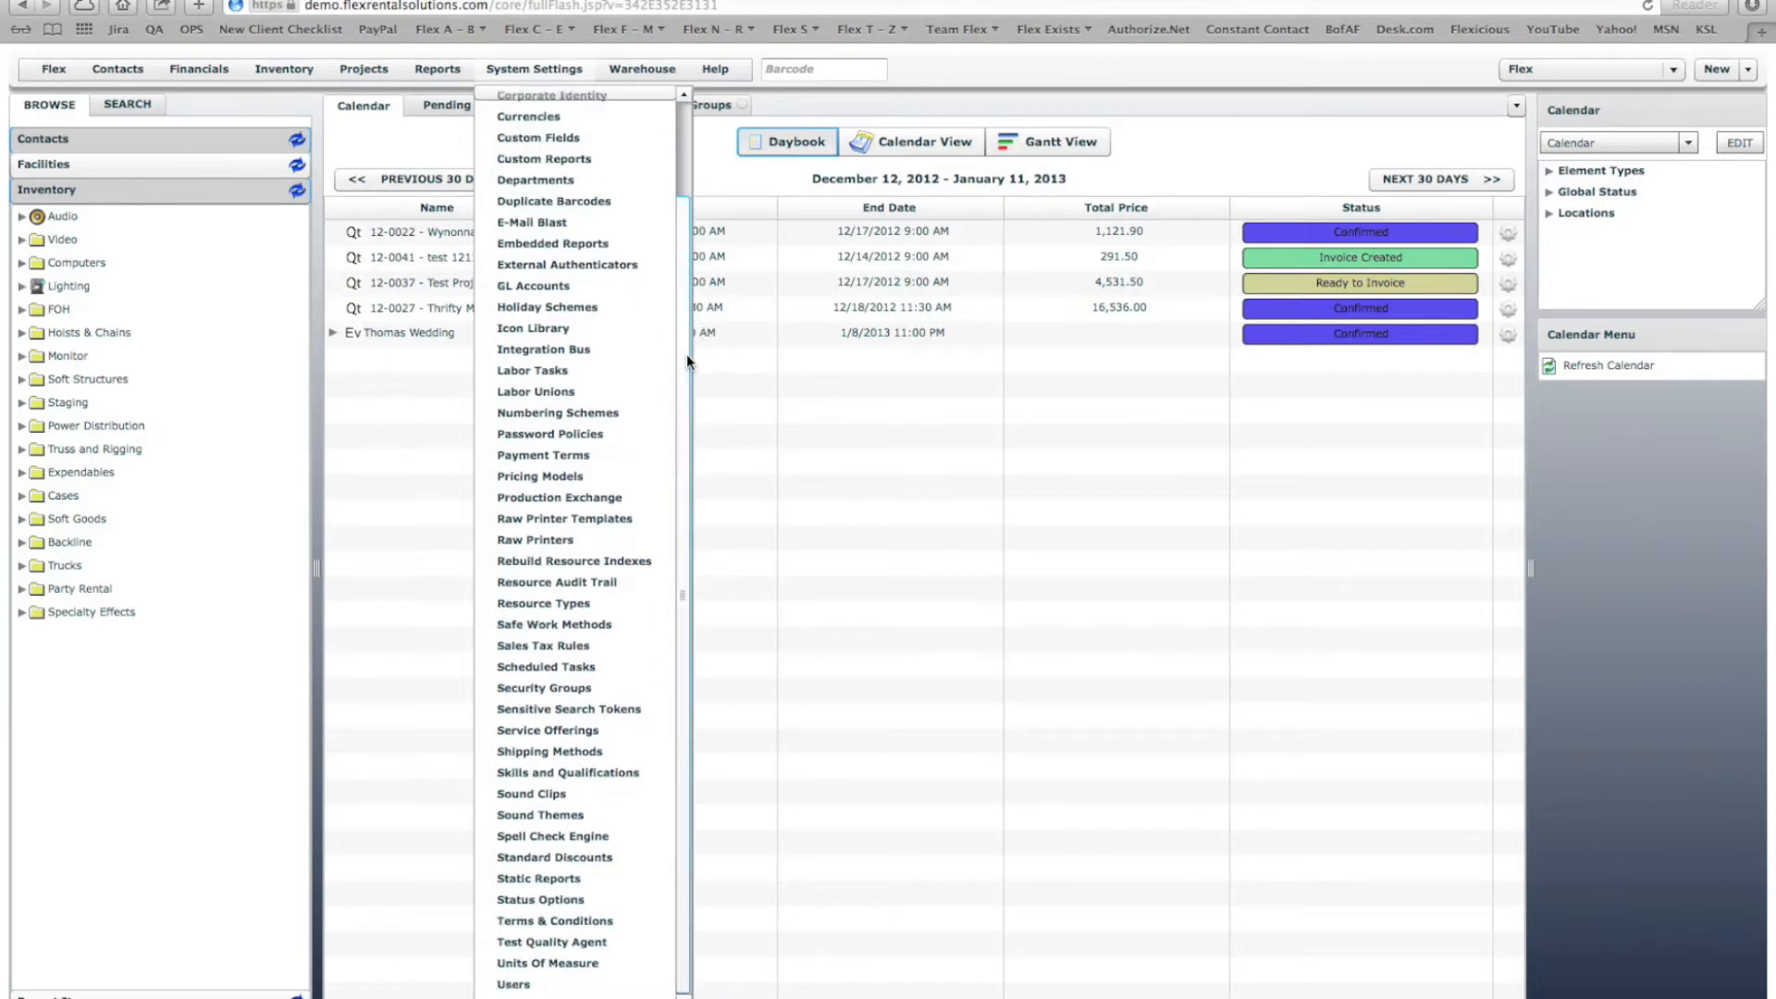
left_click(611, 712)
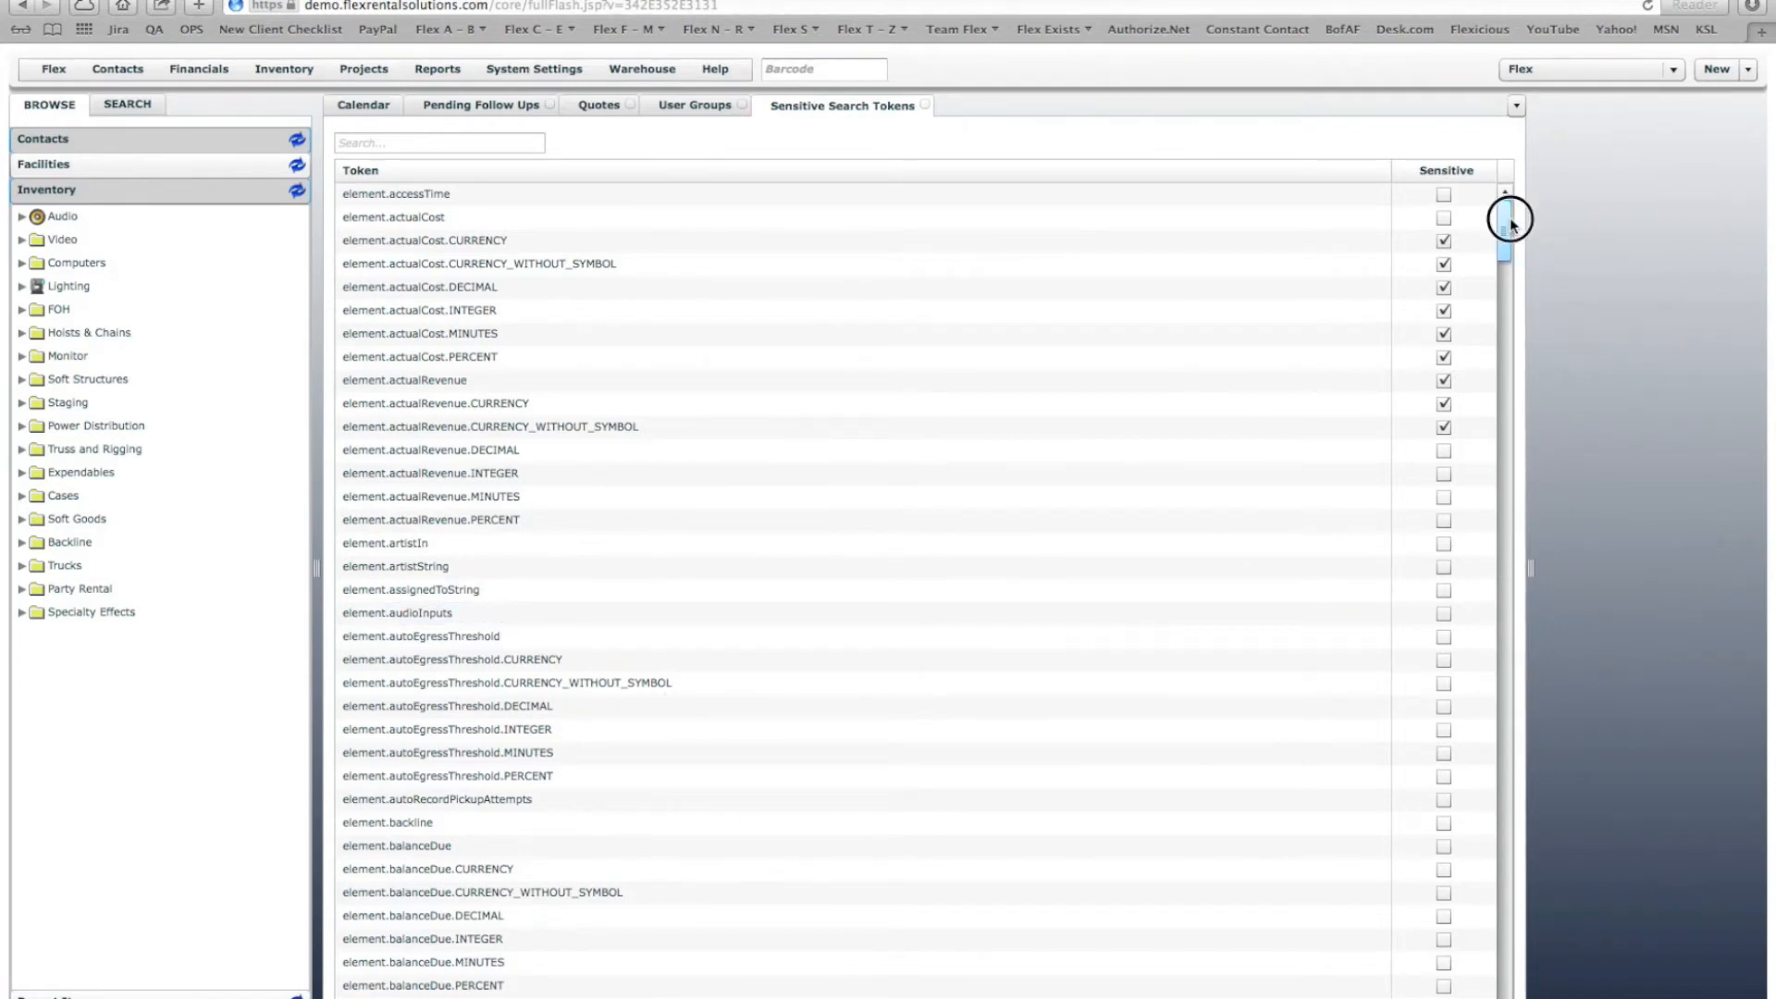
left_click_drag(1514, 225, 1462, 955)
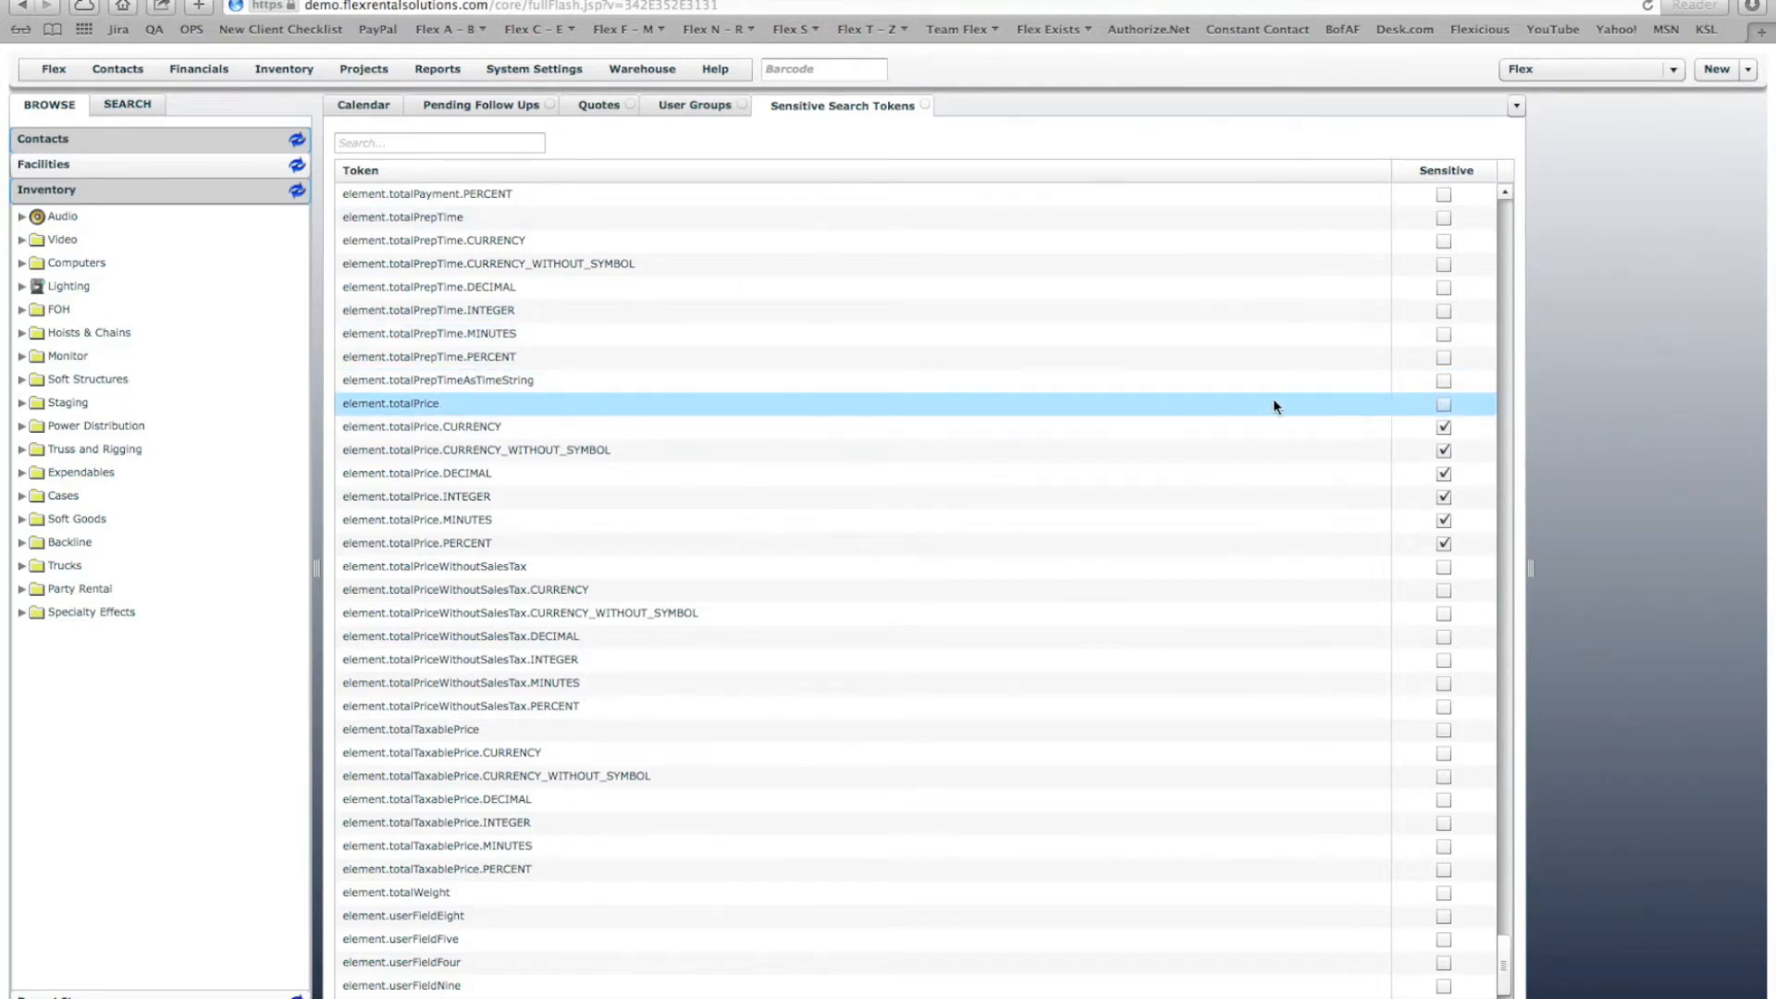
left_click(1446, 407)
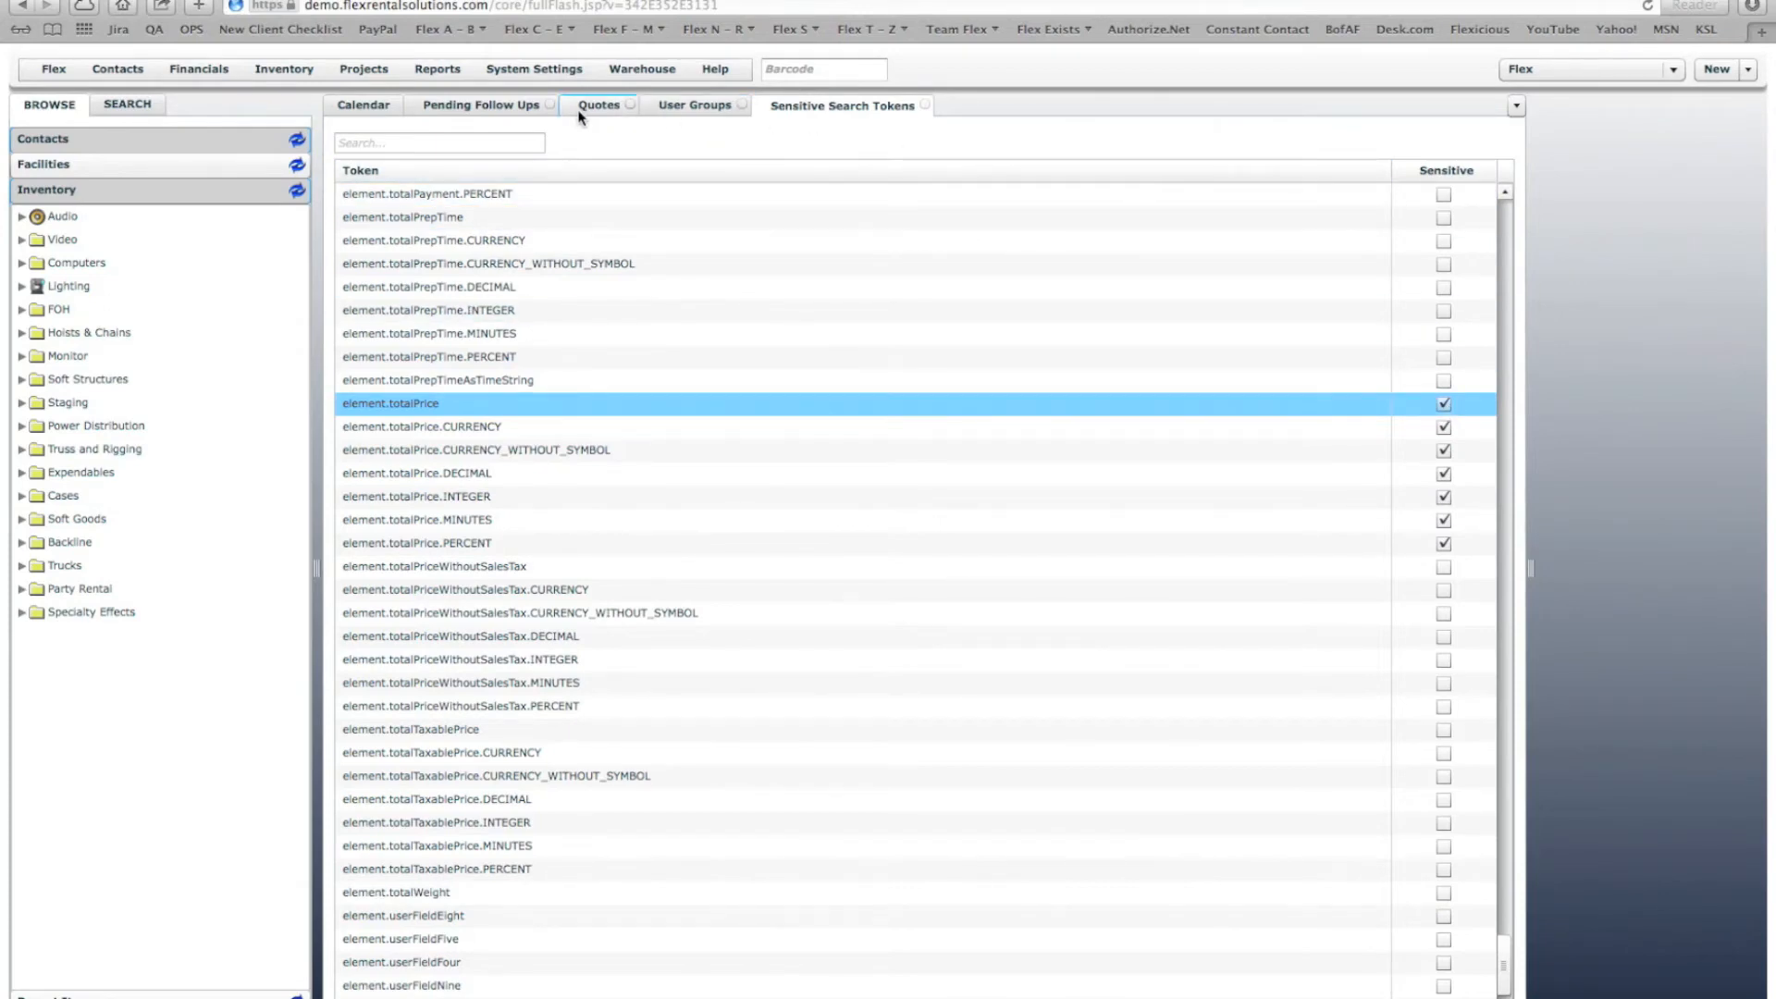
Step: Look at the Total Price column in the calendar and the Total column in the quotes list
left_click(363, 105)
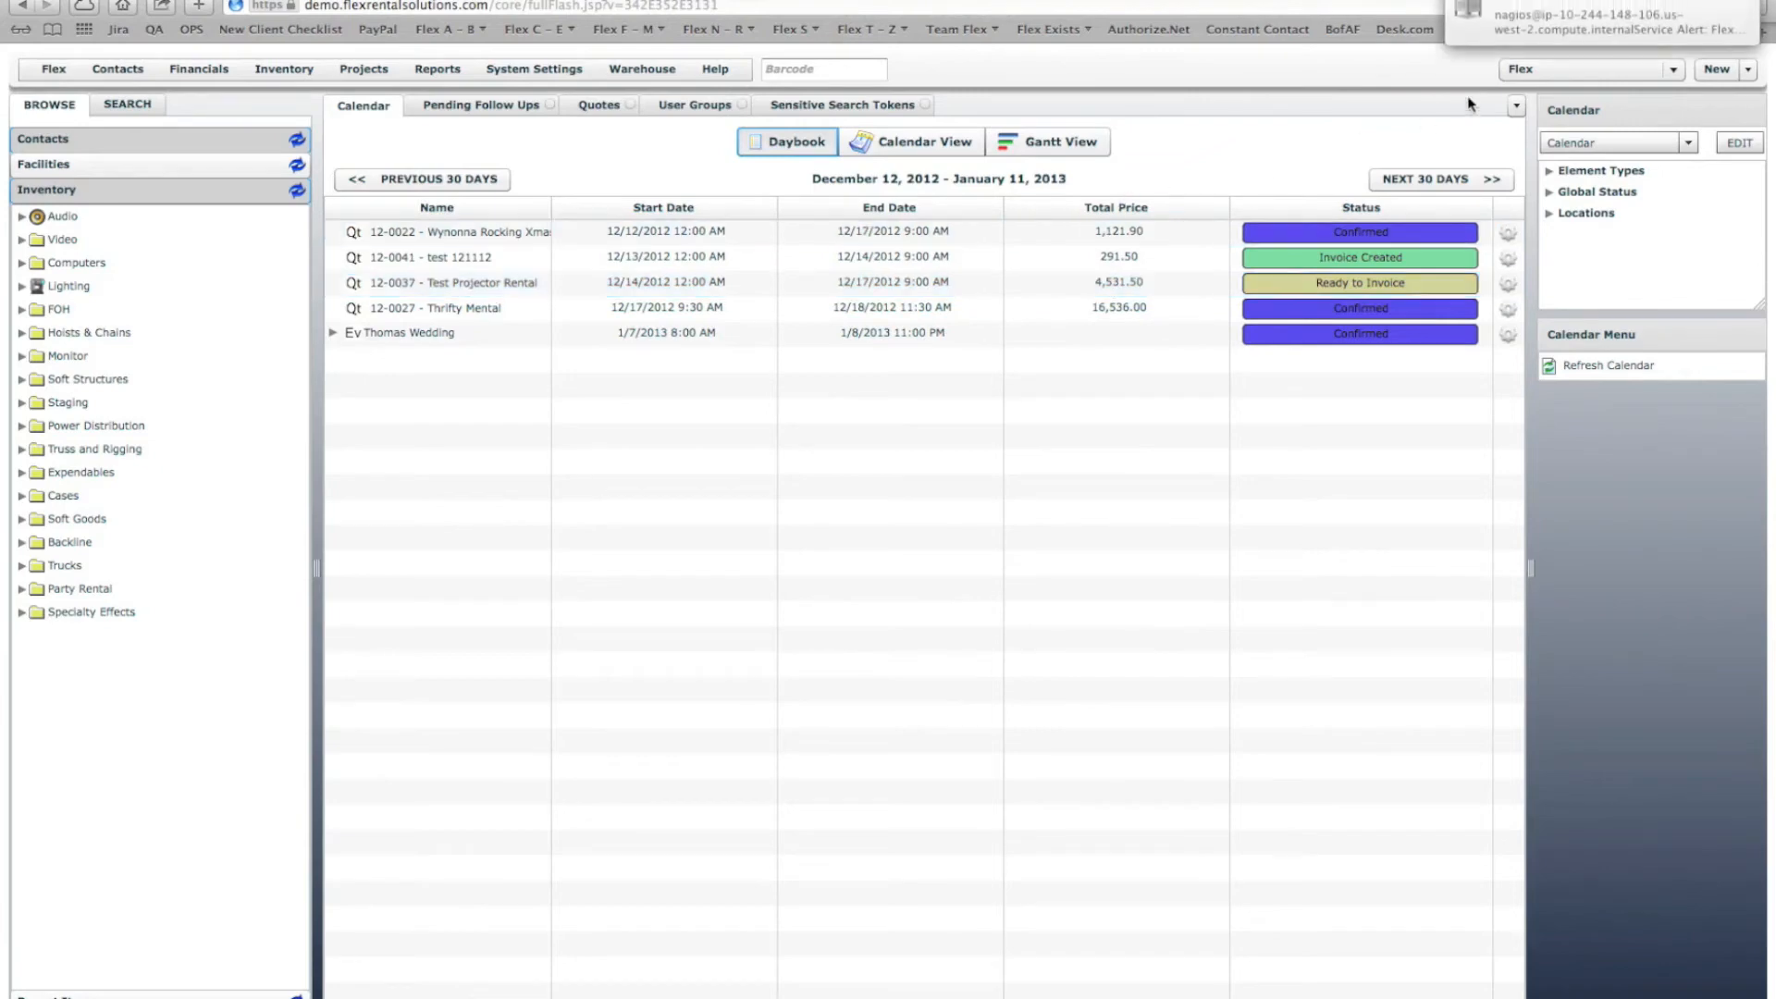
left_click(1440, 4)
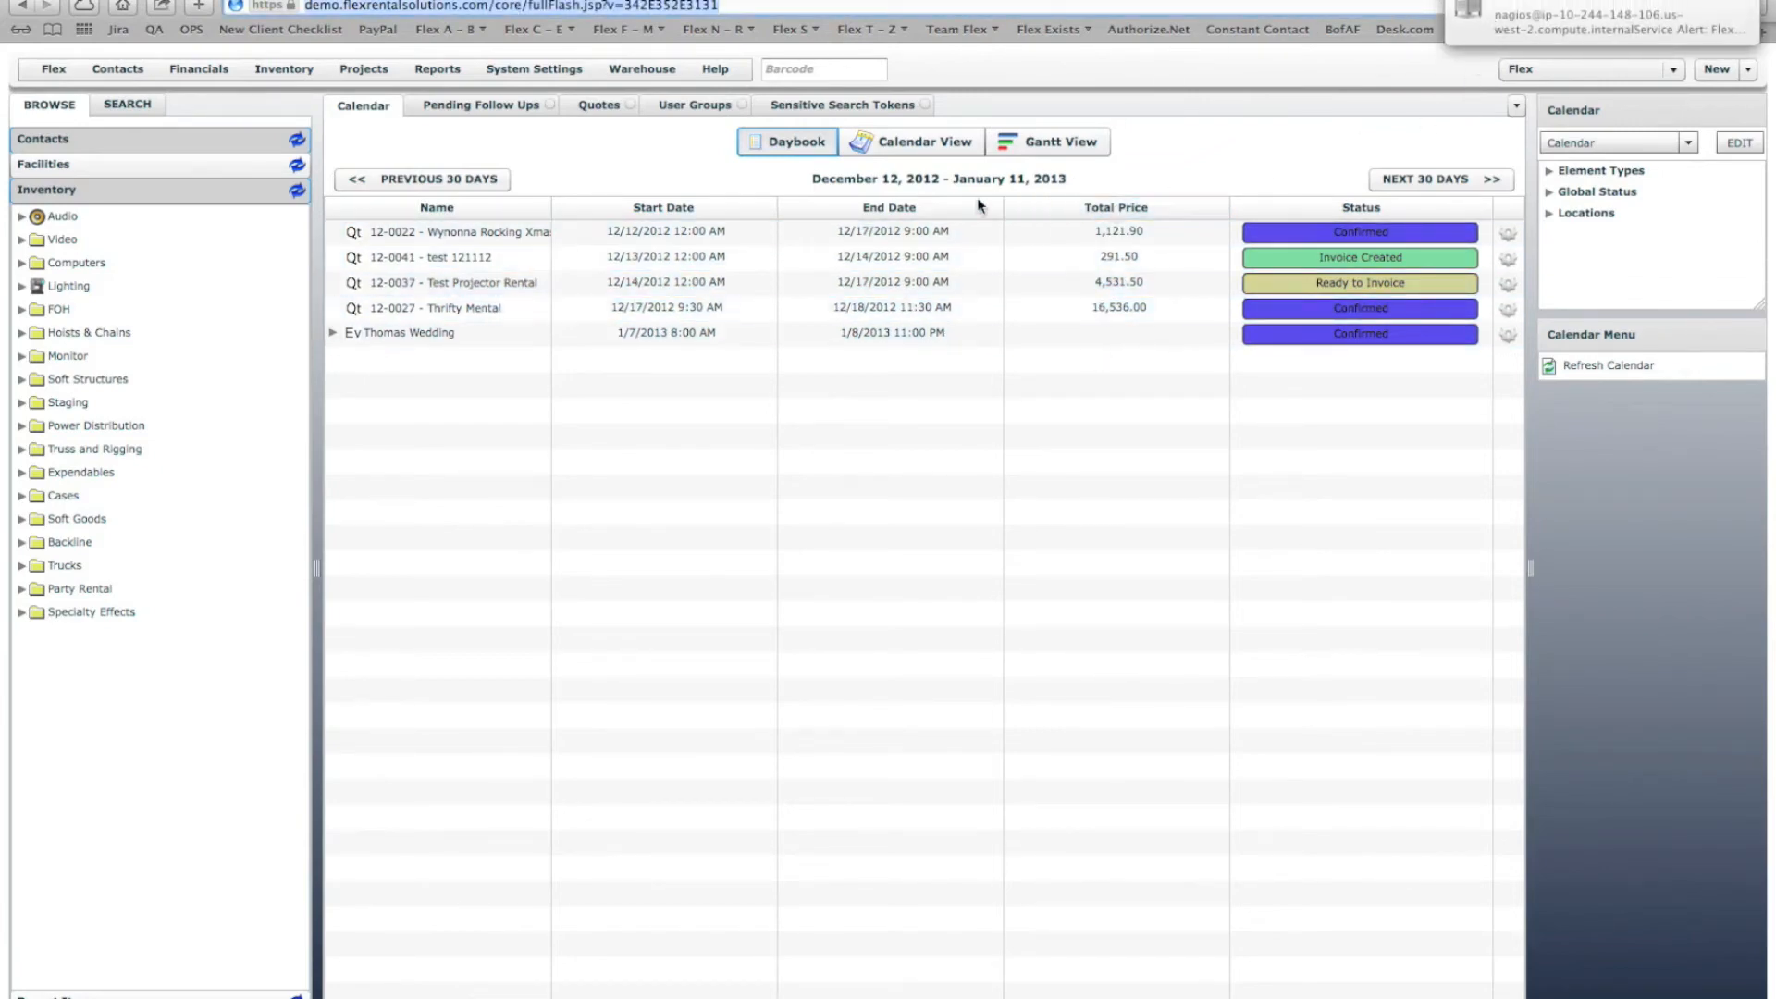
left_click(598, 106)
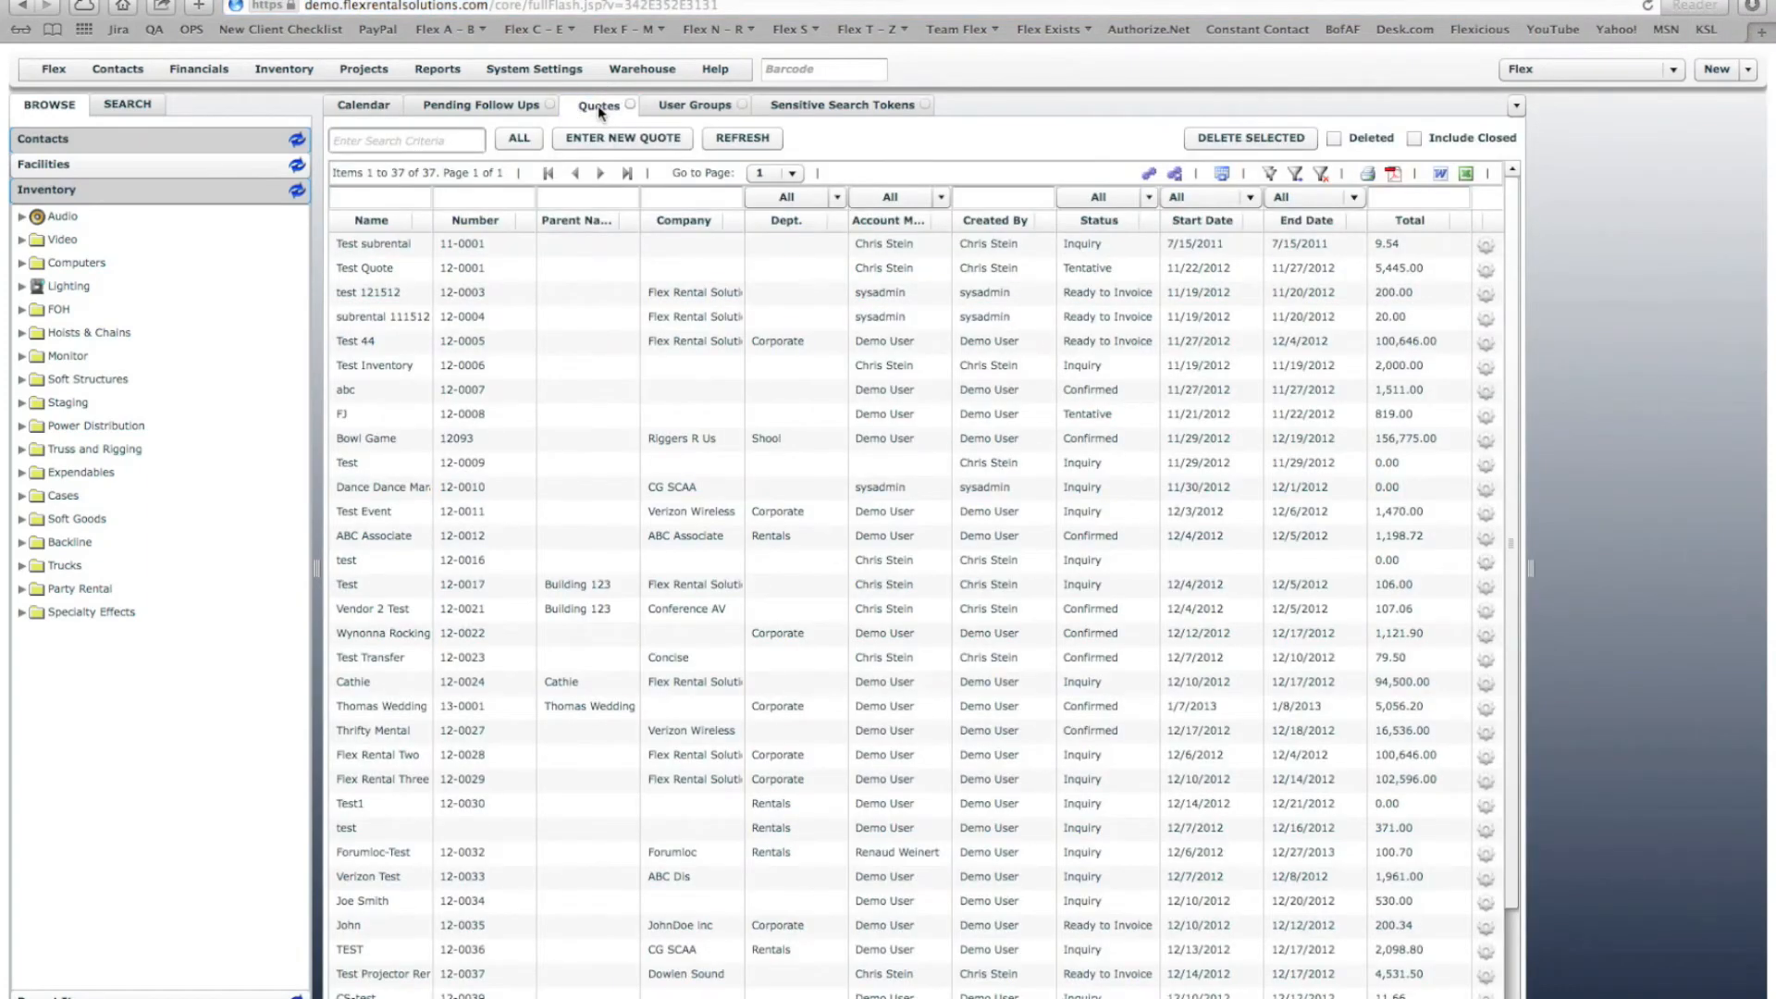
Step: Open the Quote project element definition and examine the column expressions in its search options
left_click(361, 70)
left_click(946, 129)
left_click(365, 72)
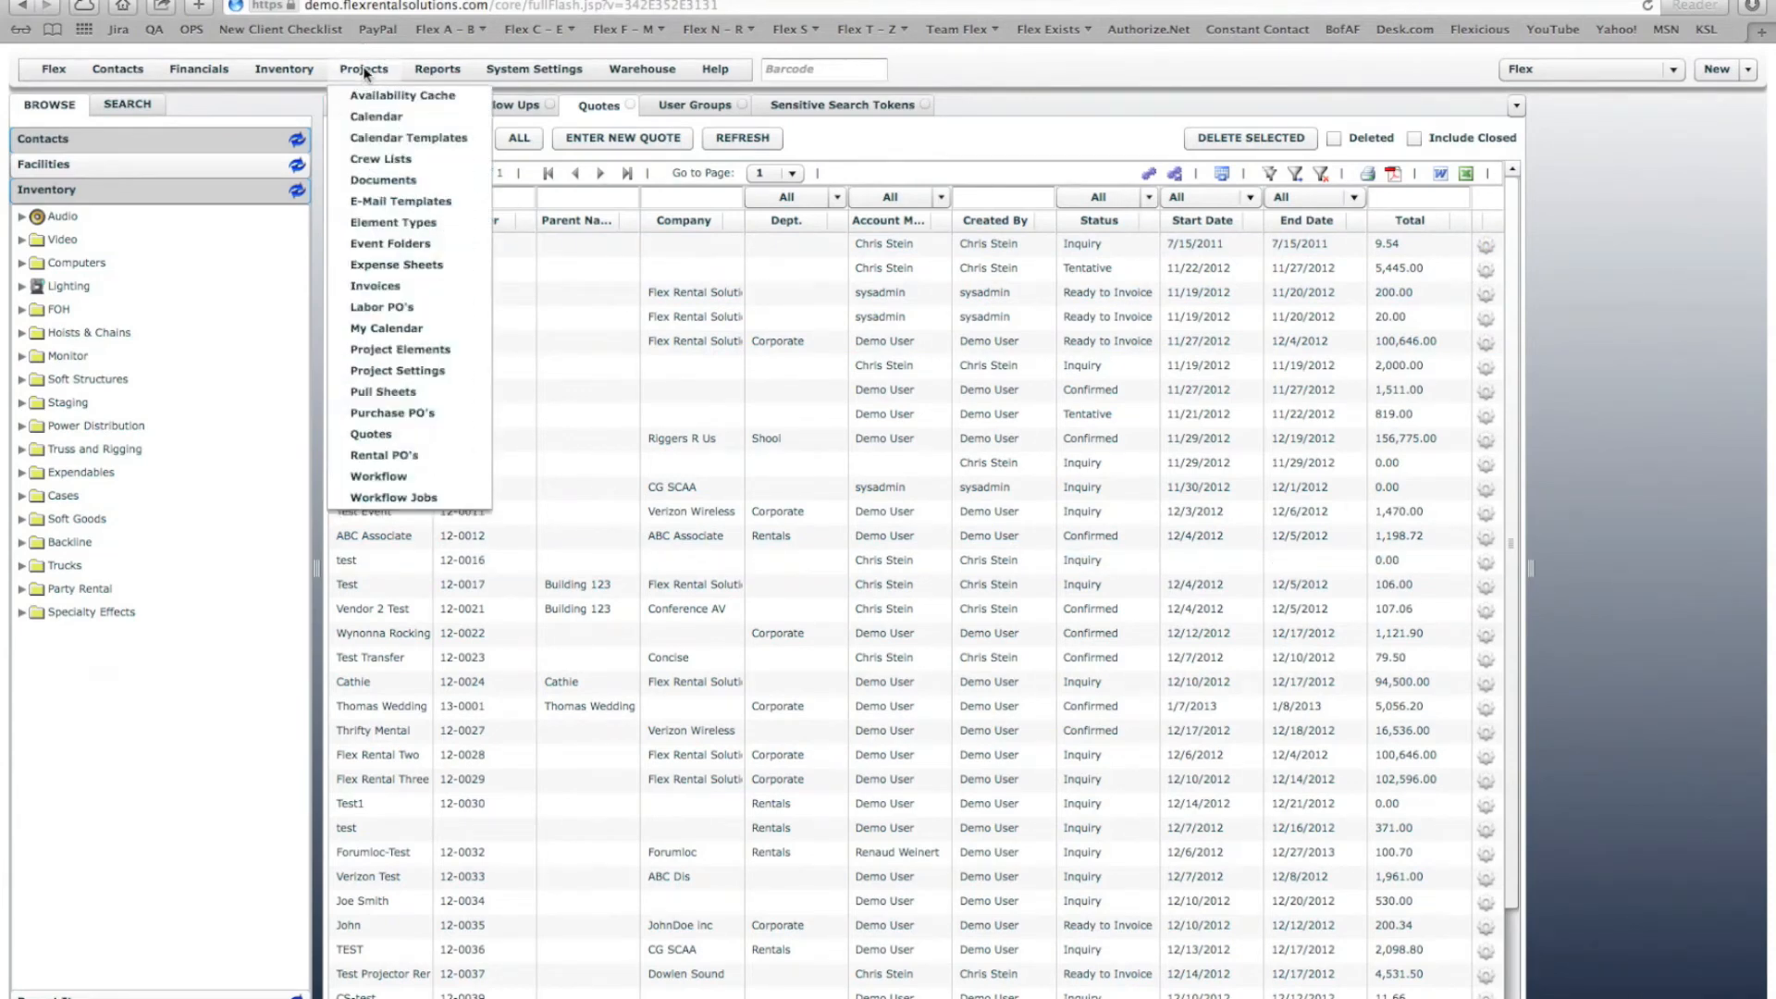
left_click(402, 349)
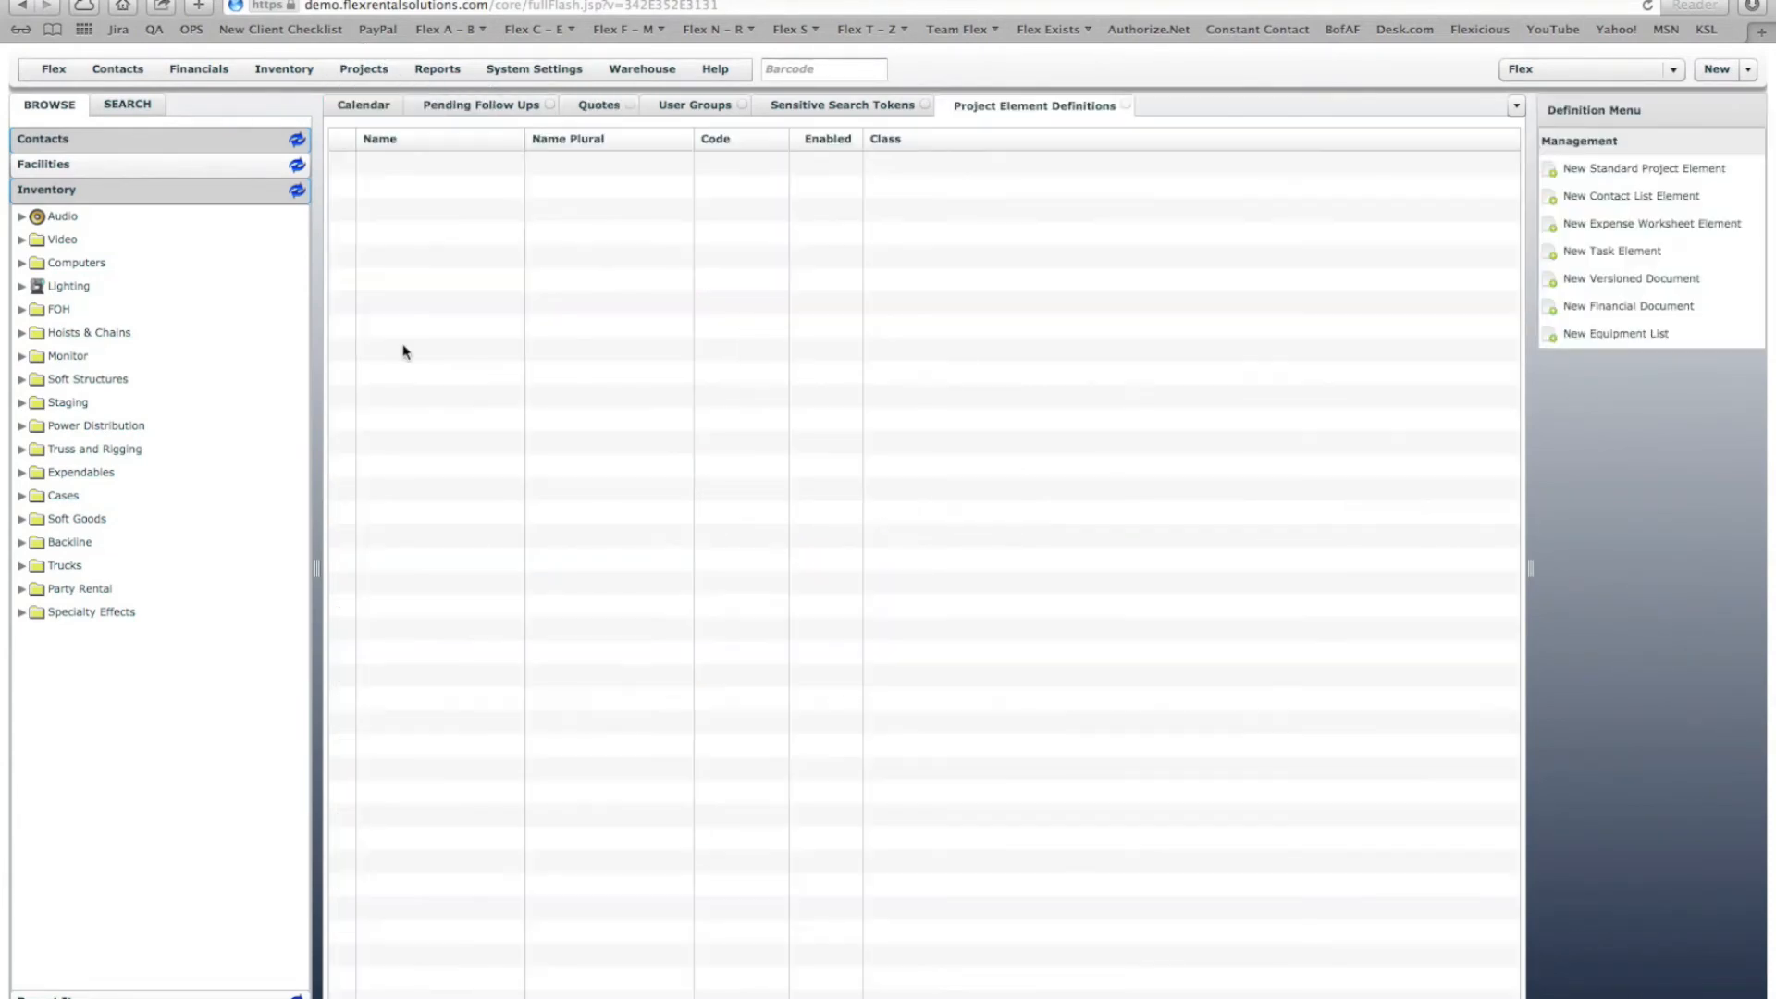
left_click(373, 418)
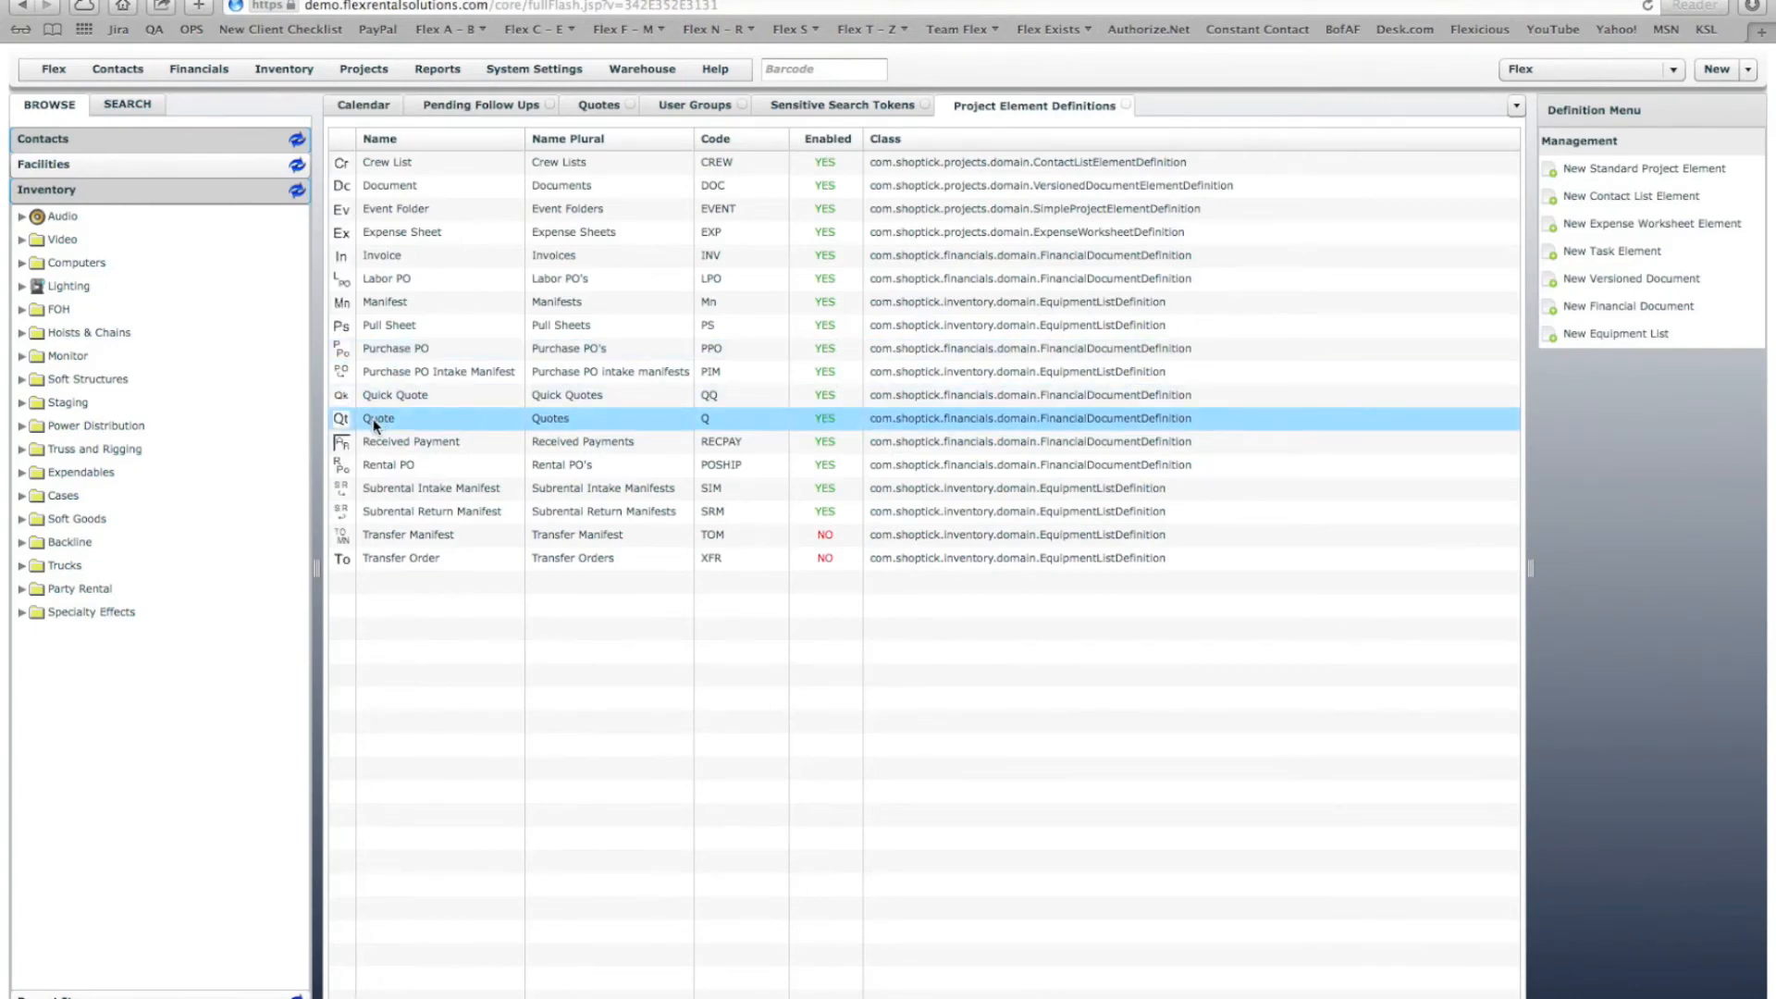
double_click(373, 418)
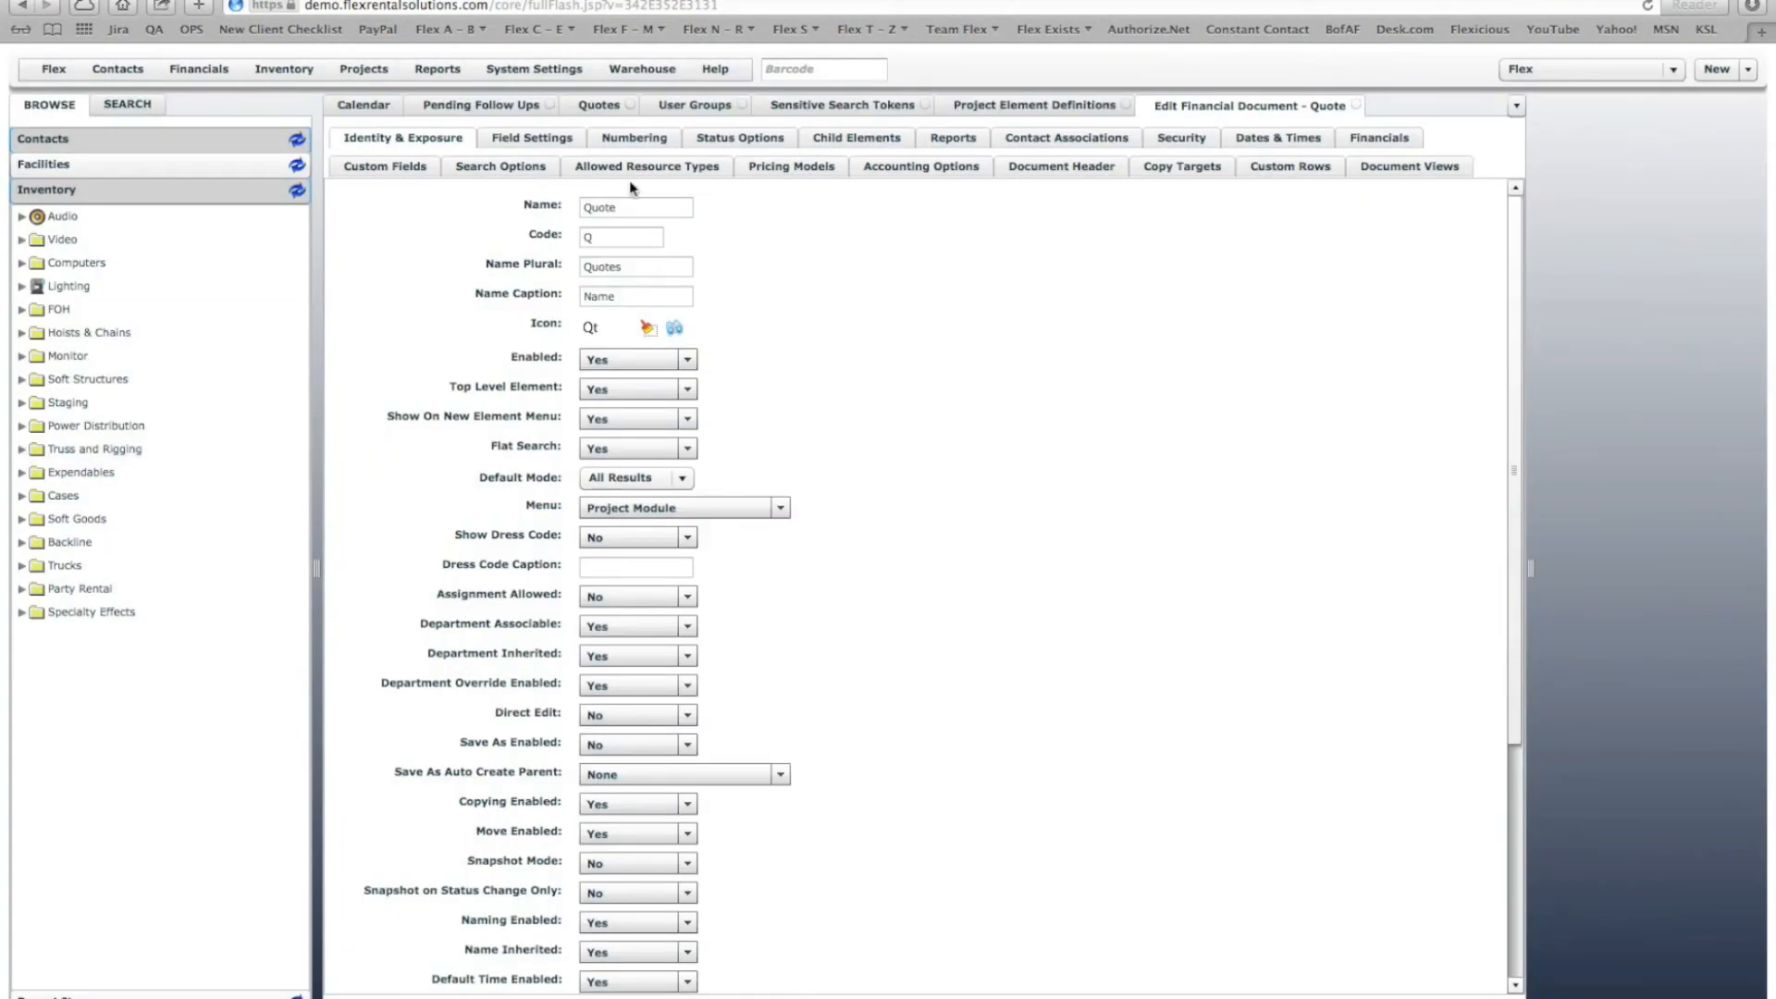
left_click(525, 168)
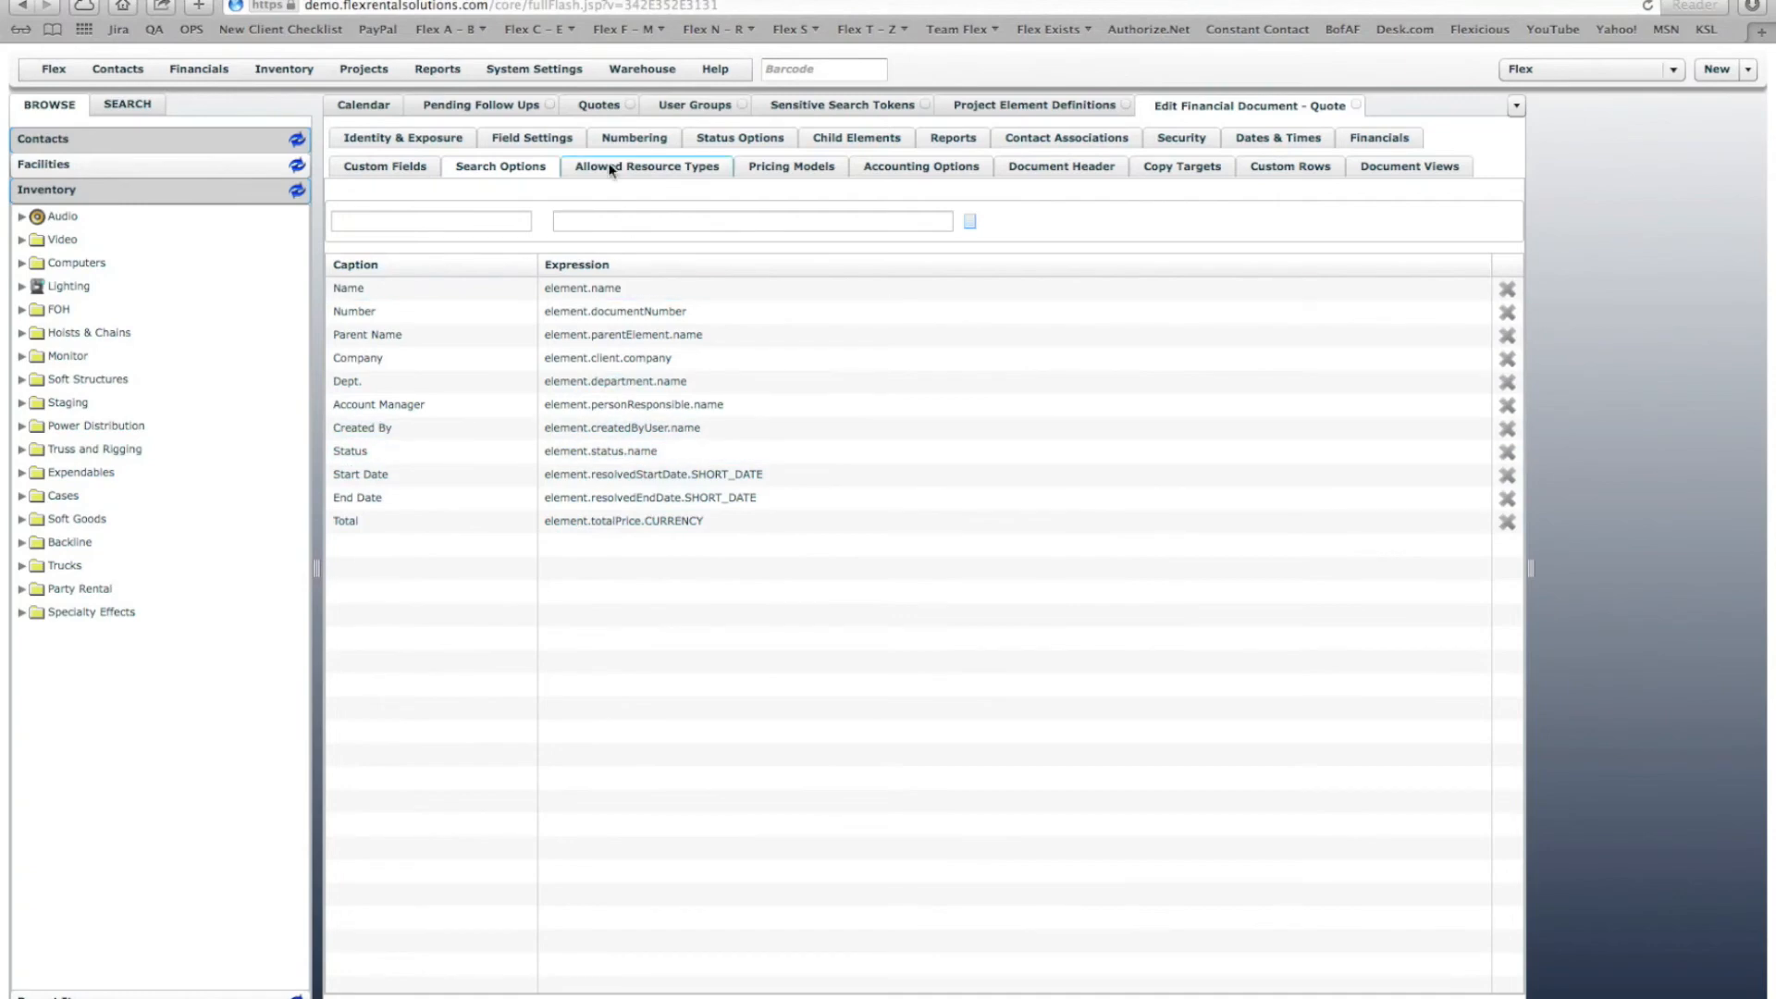
Step: Log out and log back in with the username permission and the account password
left_click(54, 70)
left_click(64, 137)
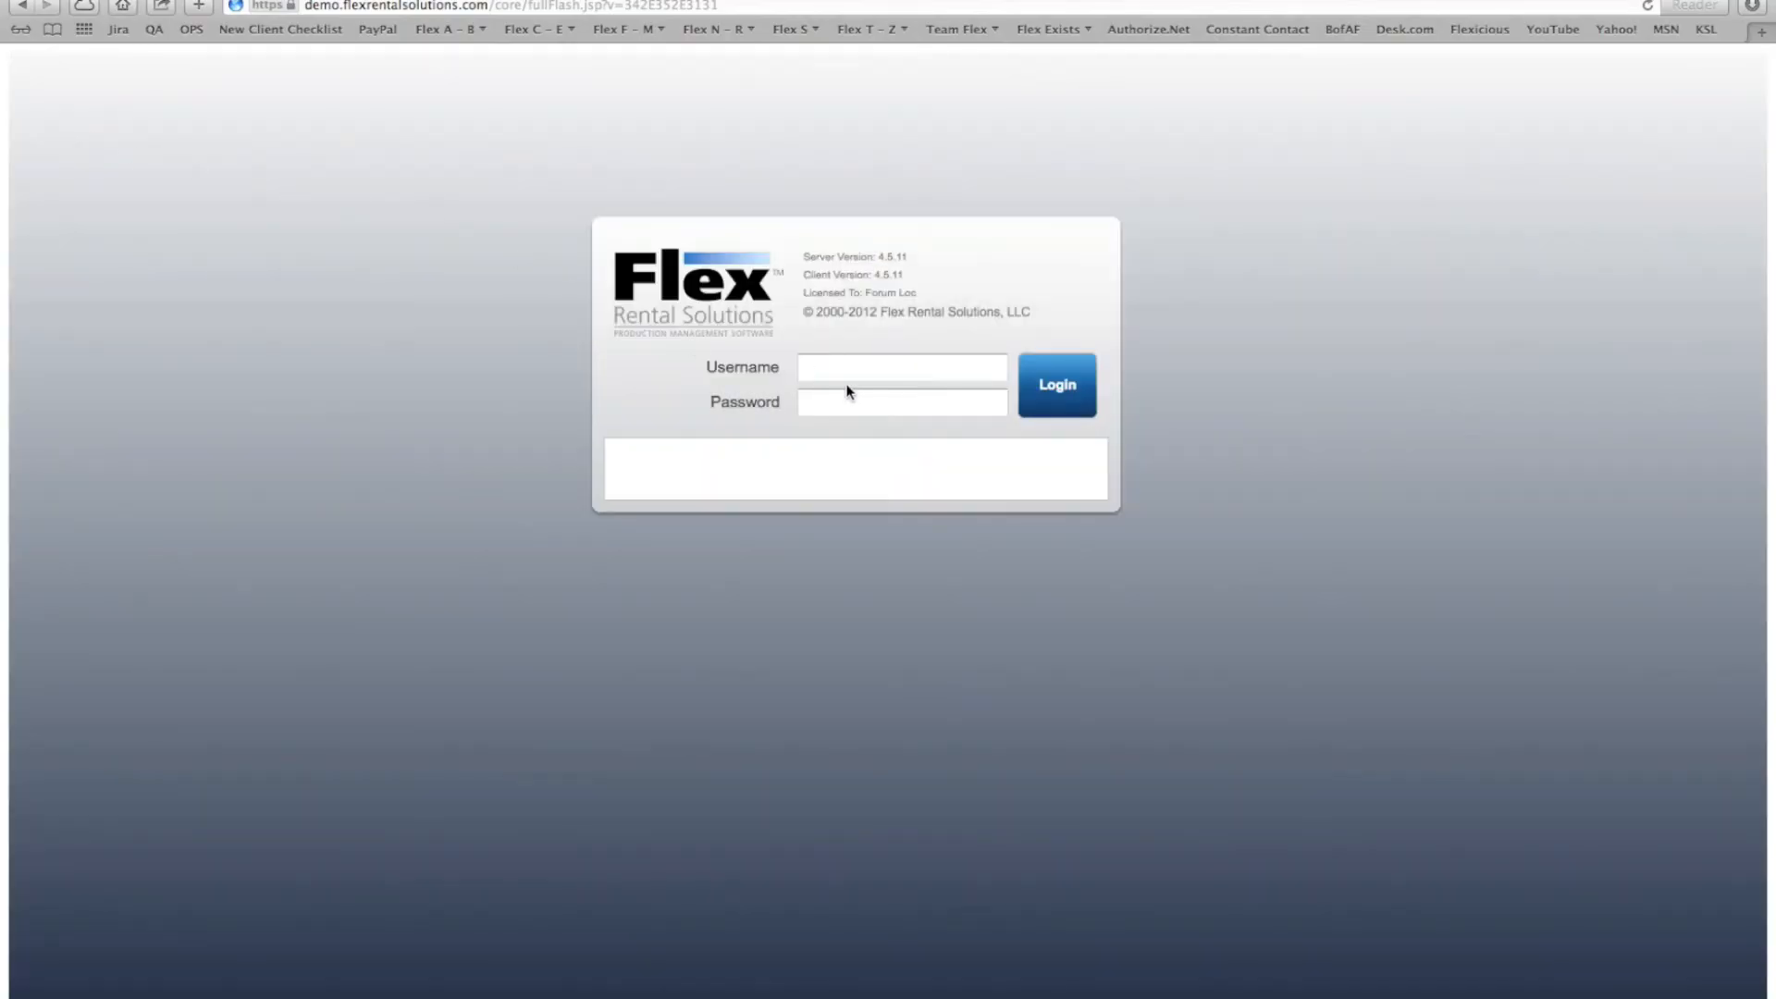
left_click(837, 363)
type("permission")
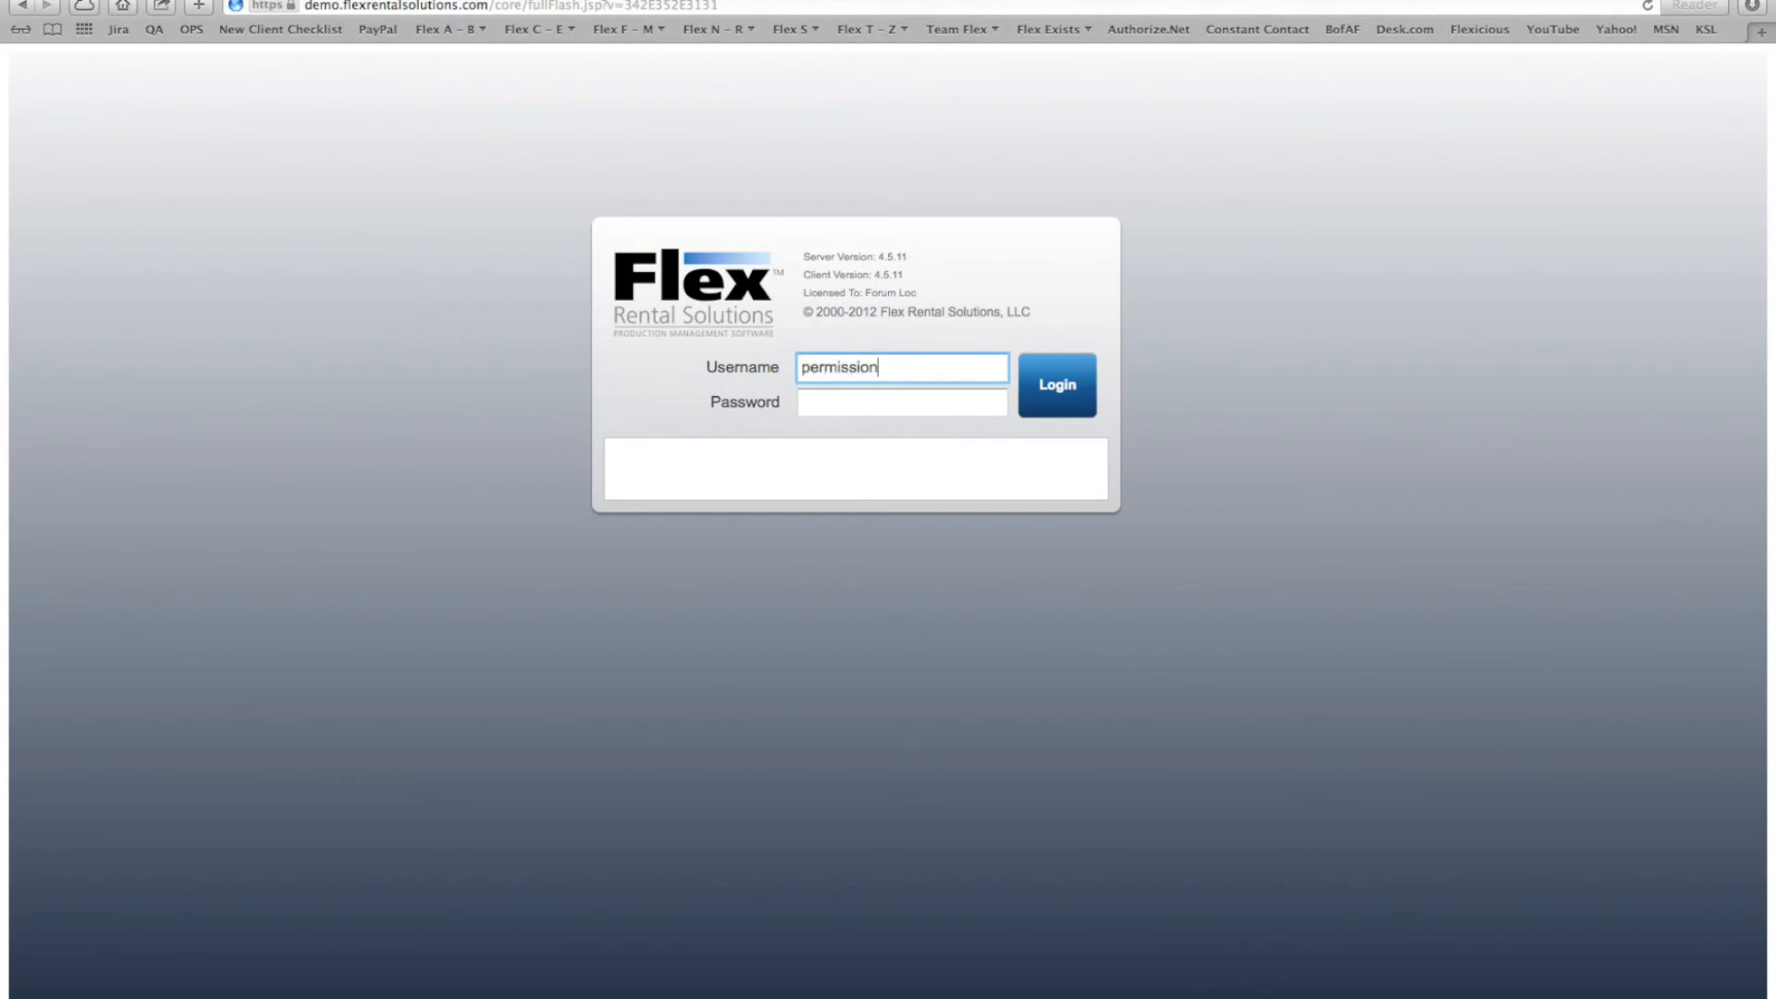
left_click(847, 403)
type("****")
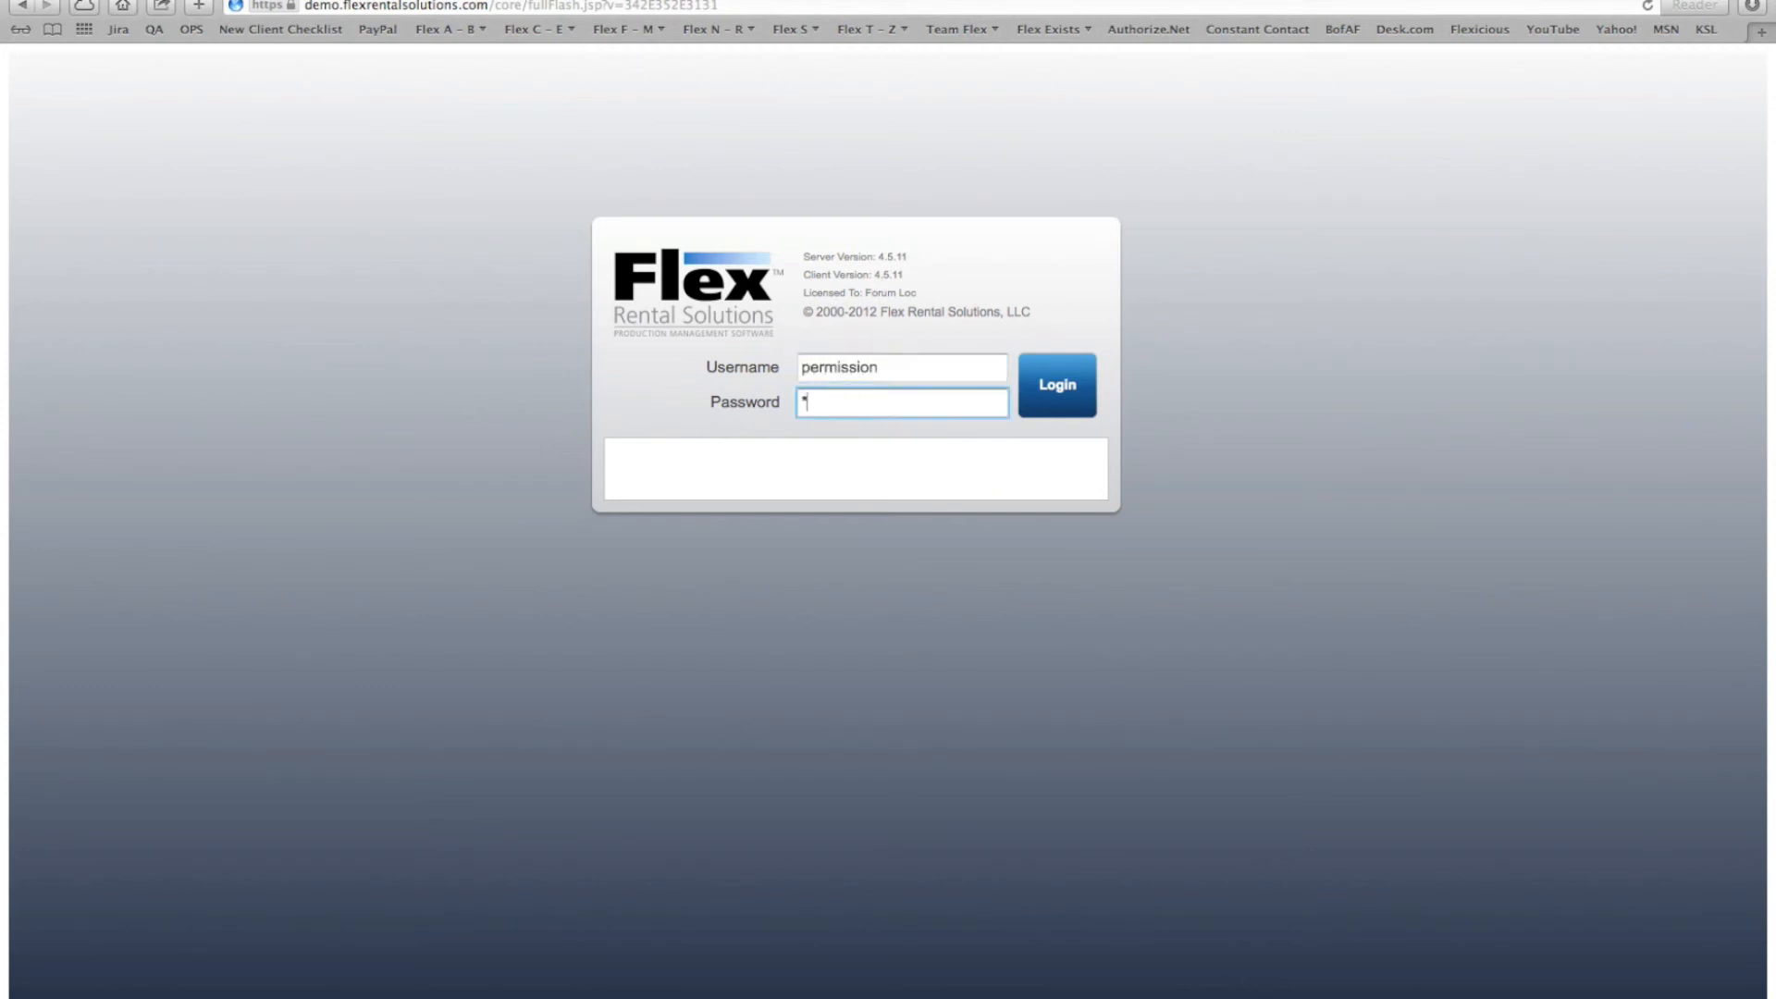
type("****")
key("Return")
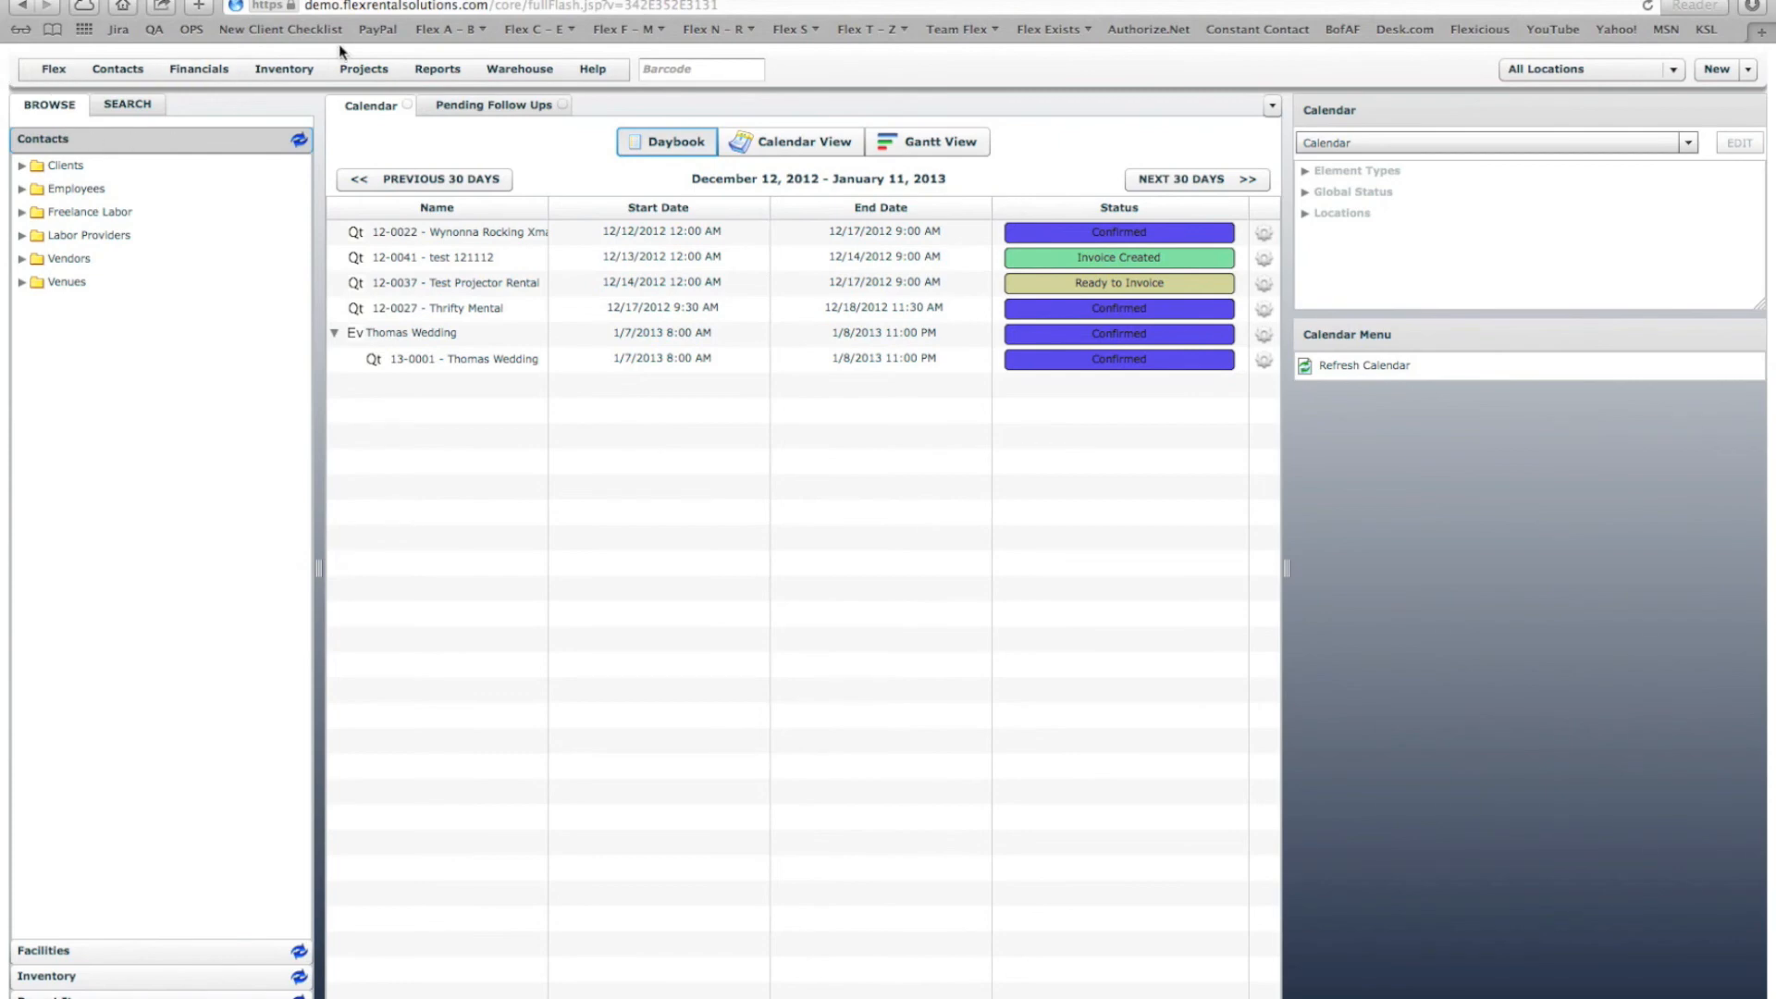
Step: Open the Vendor 2 Test quote from the project quotes list and show its Change View
left_click(361, 70)
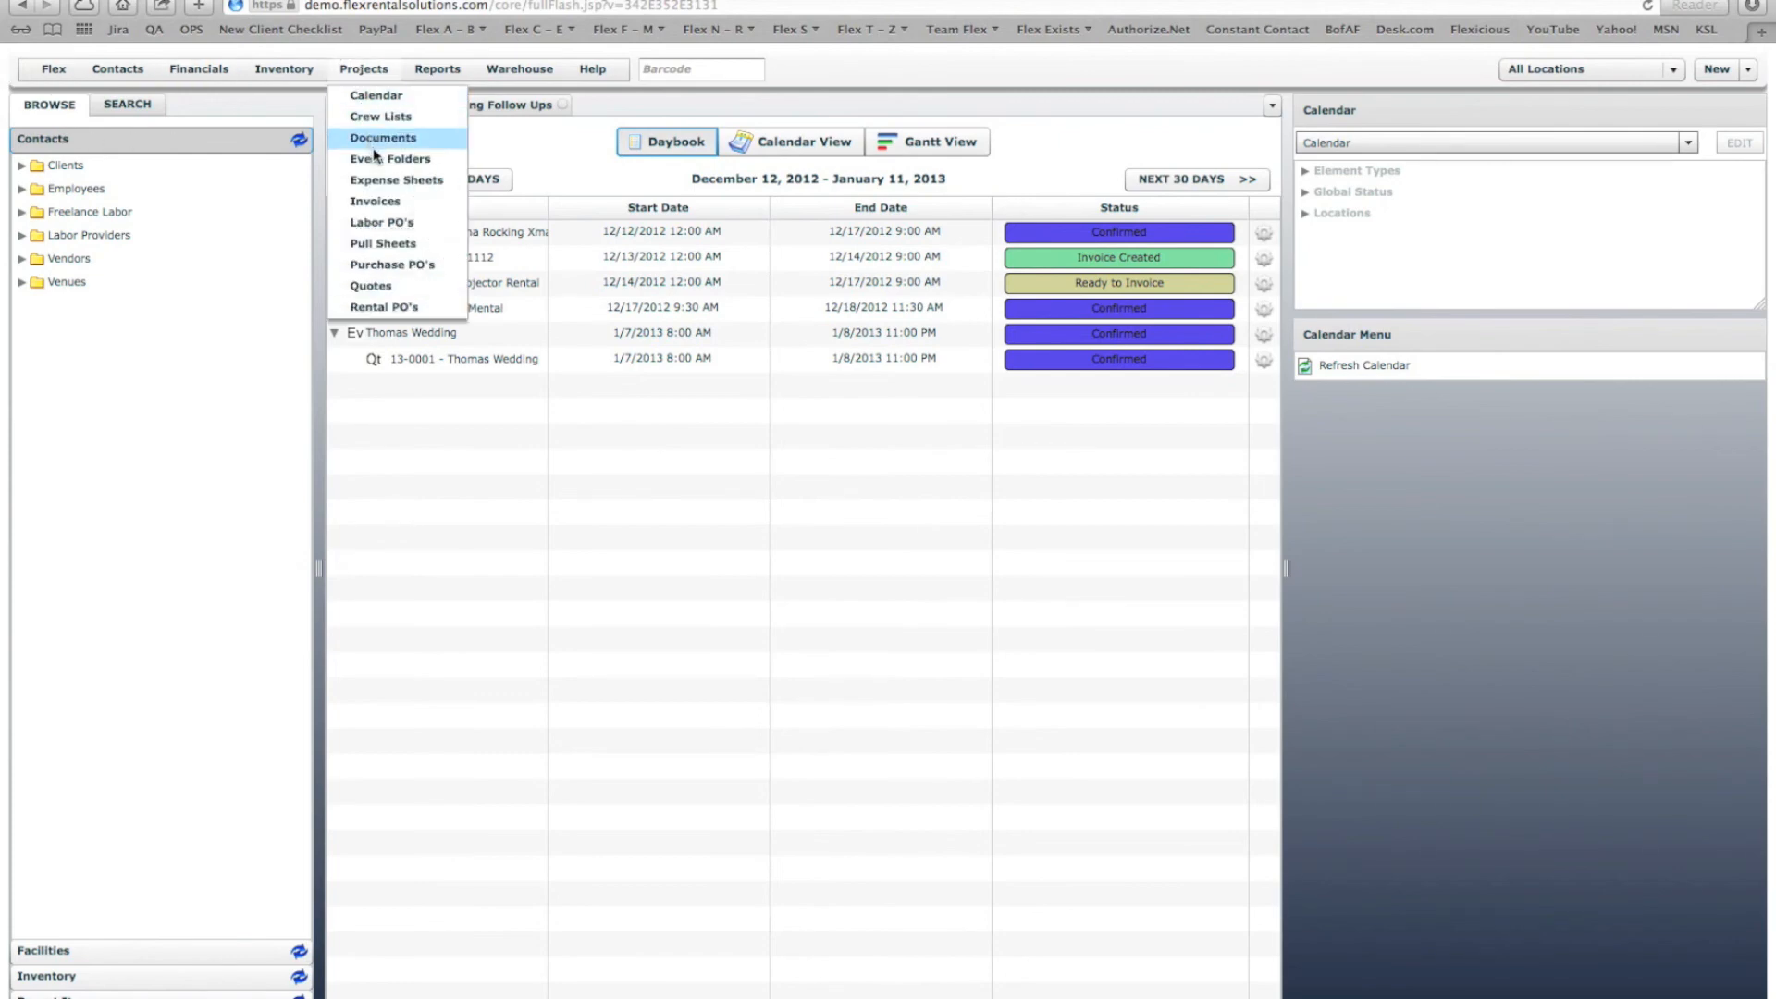
left_click(374, 287)
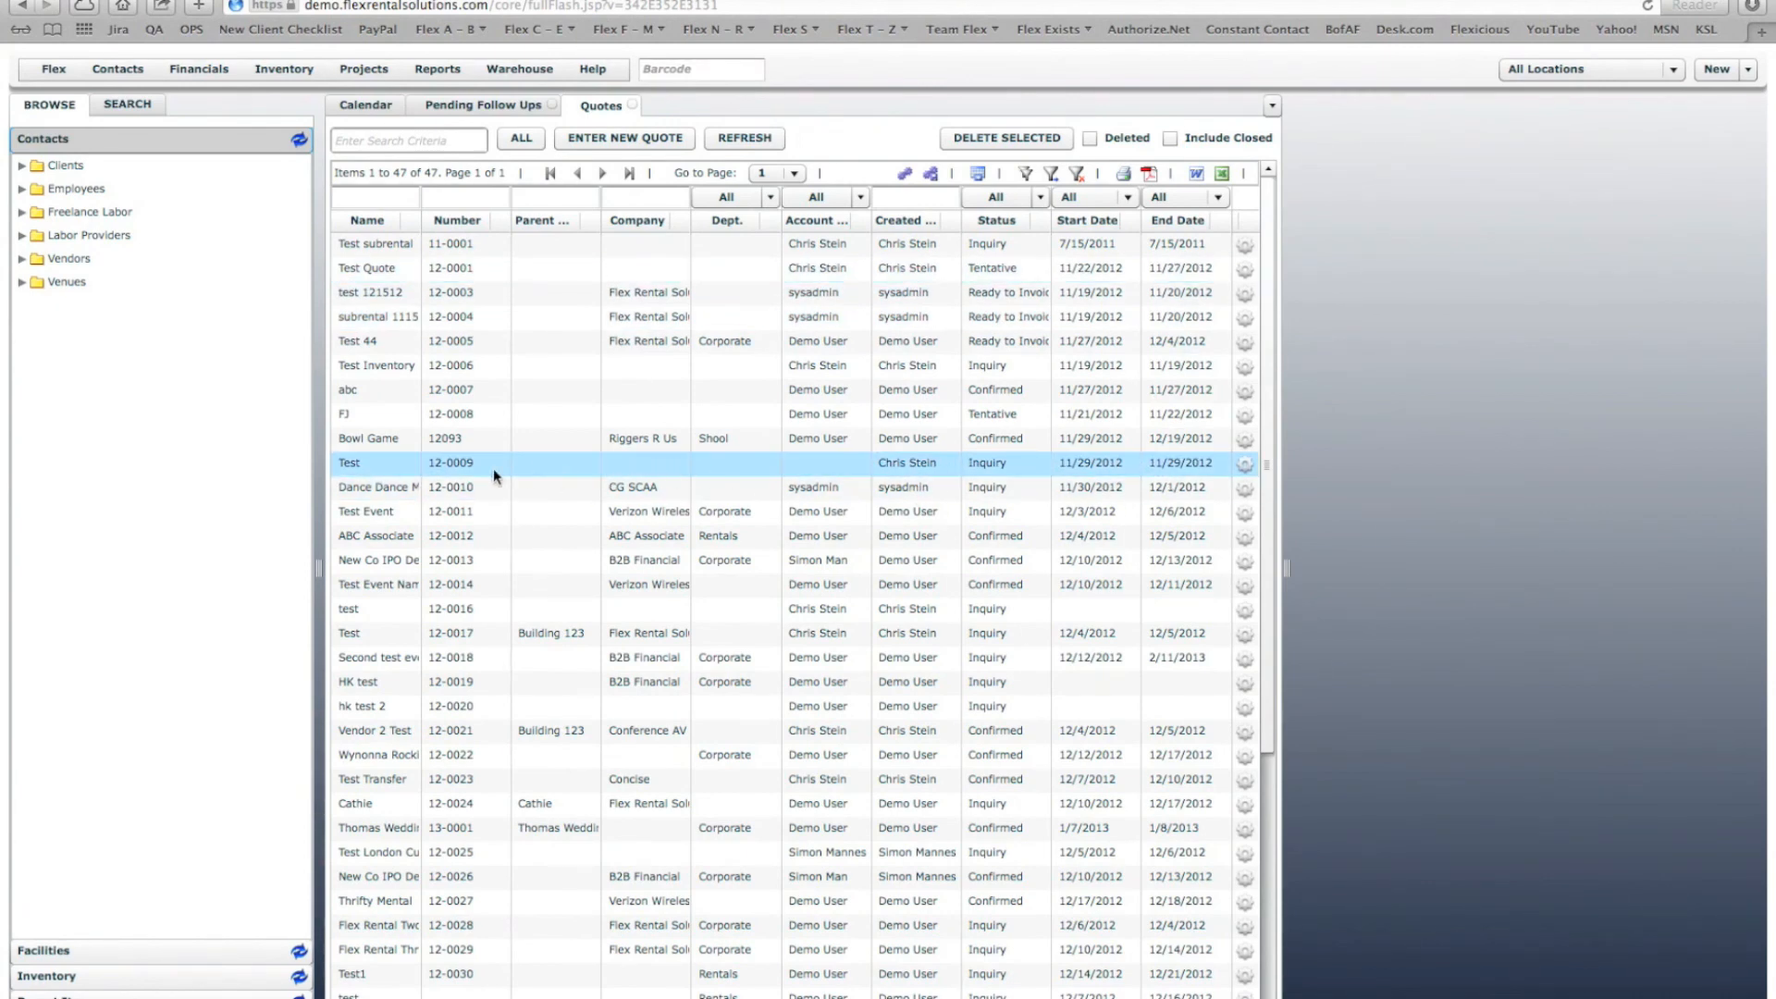
double_click(380, 732)
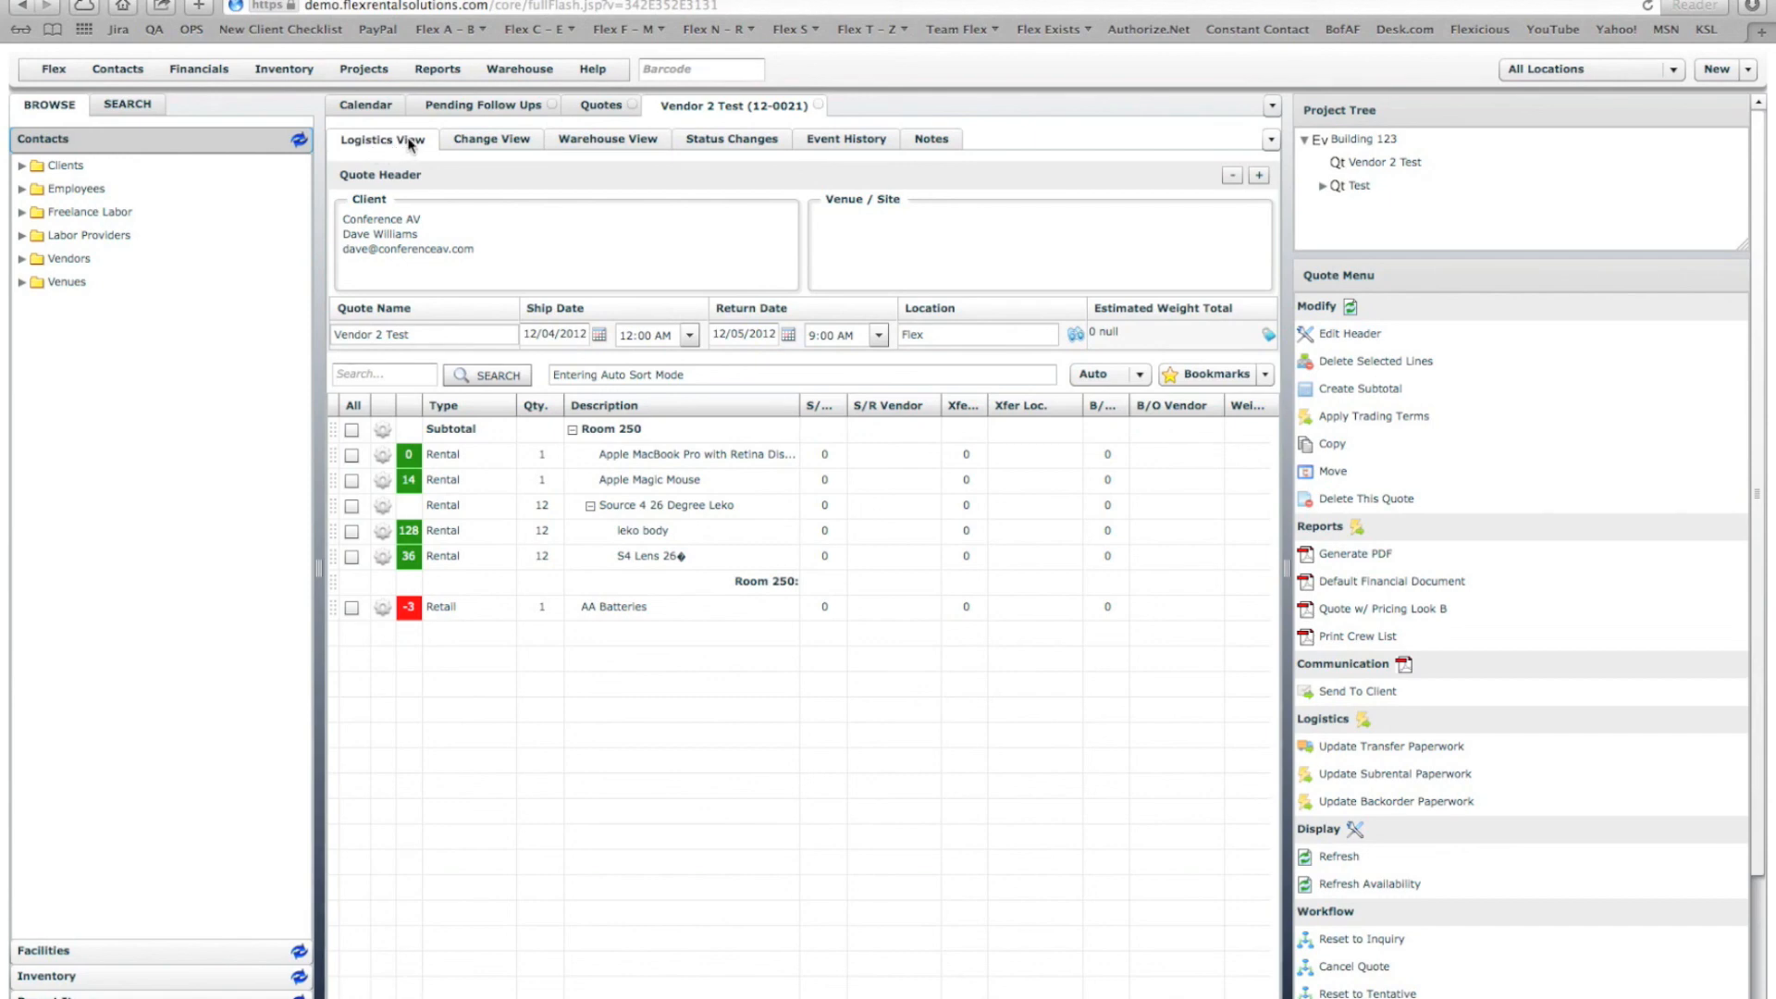
left_click(511, 143)
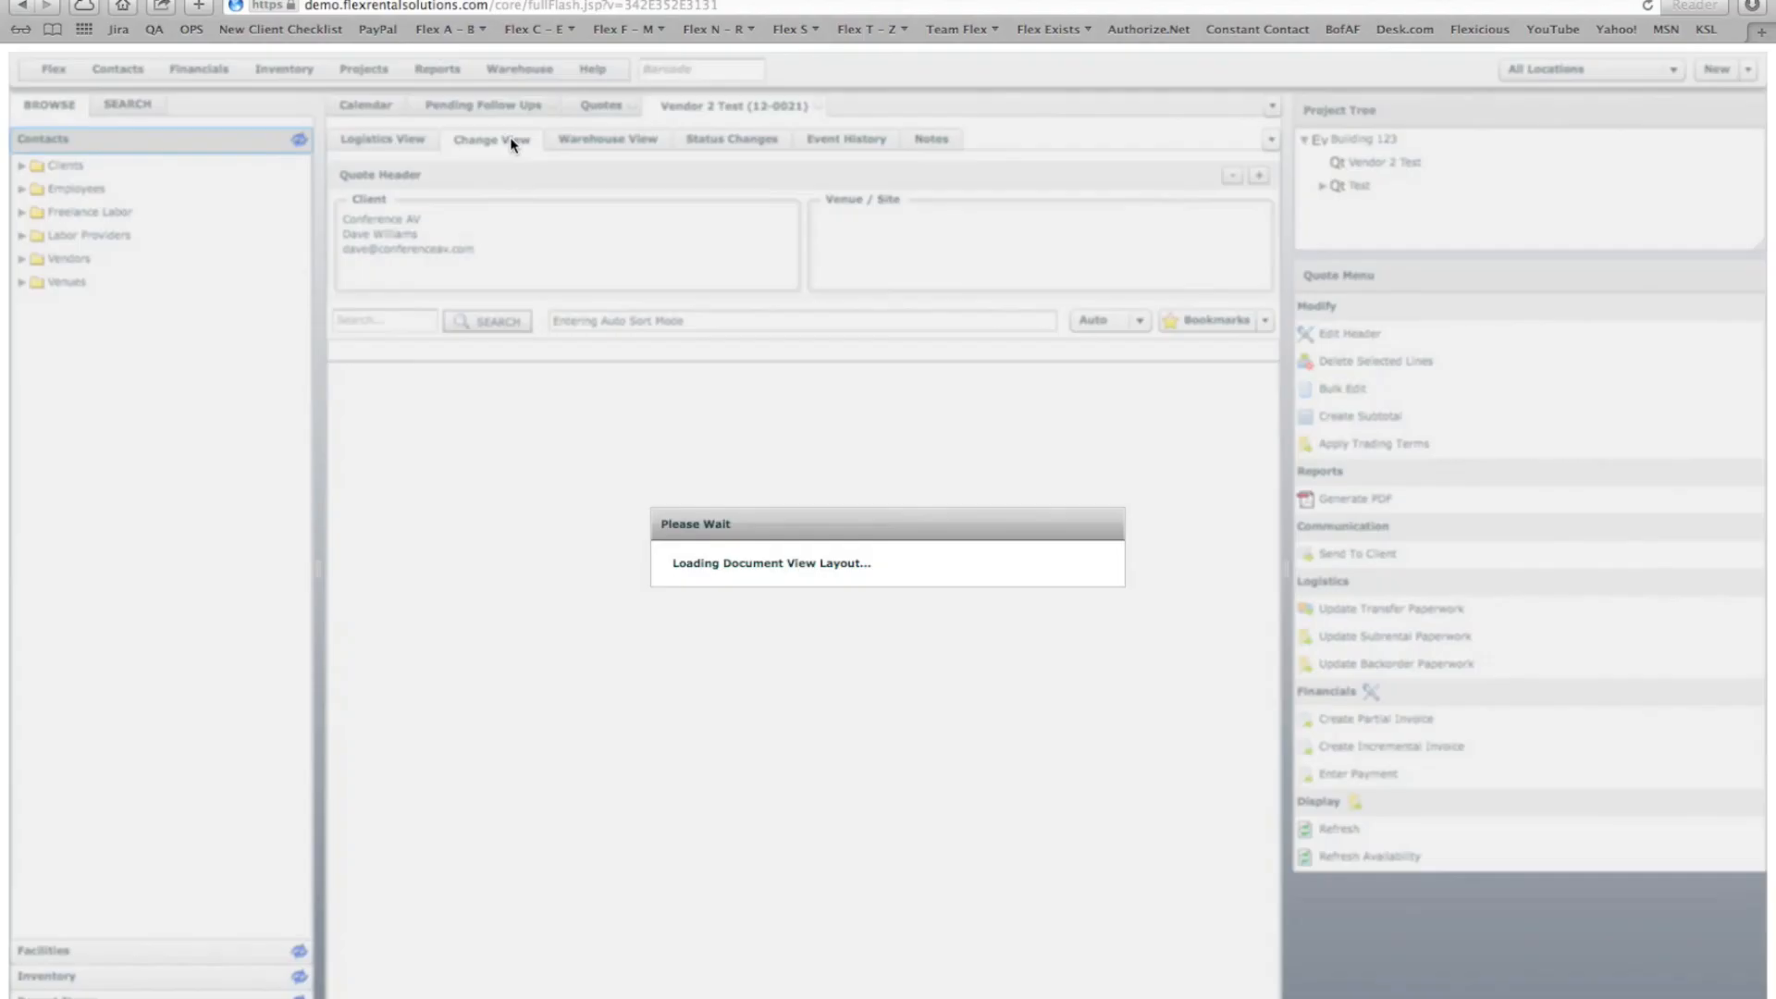